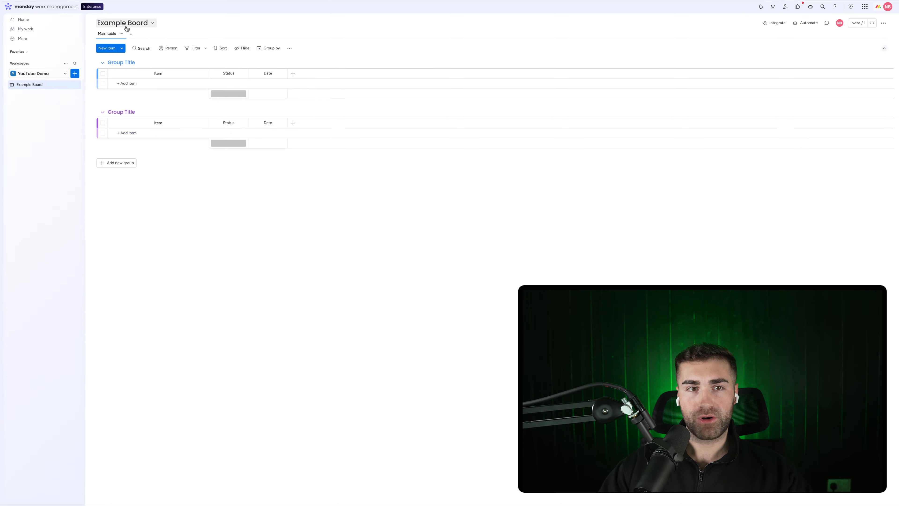
Step: Add a Form view to Example Board with Name, Status and Date questions, and open its Settings
left_click(130, 34)
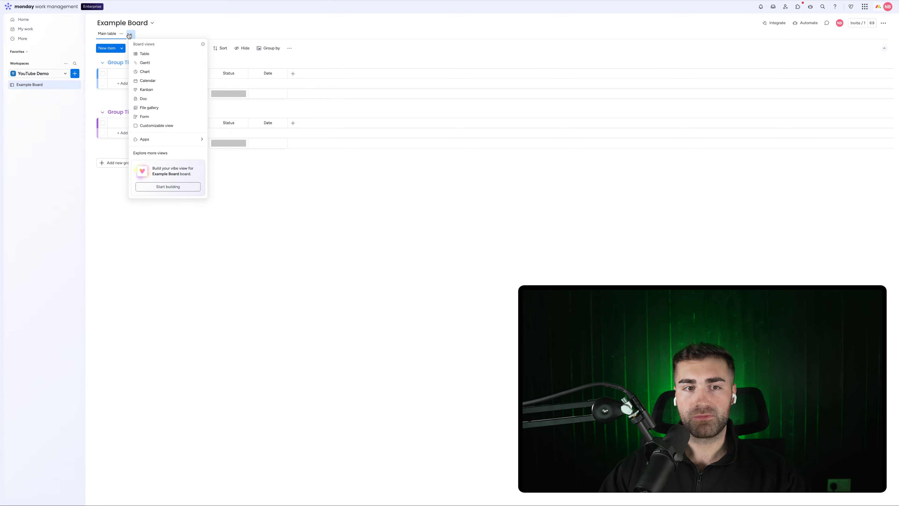
left_click(544, 136)
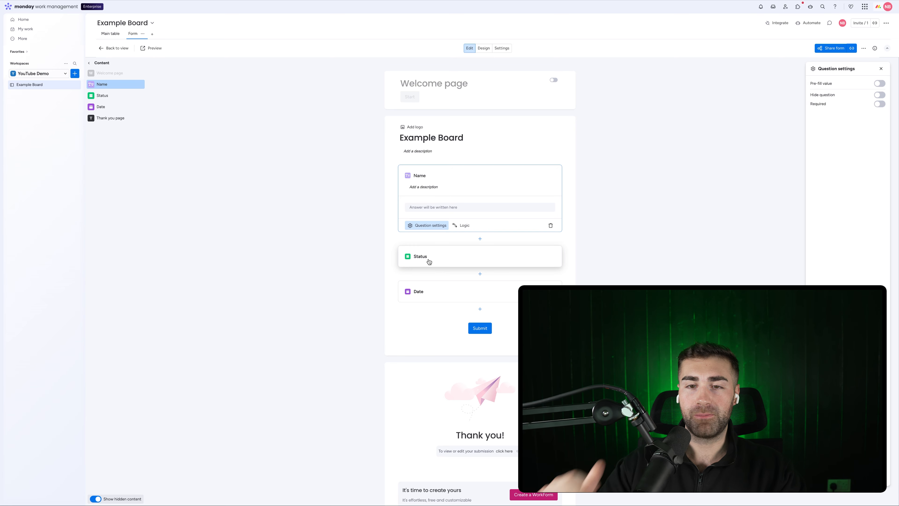
left_click(482, 50)
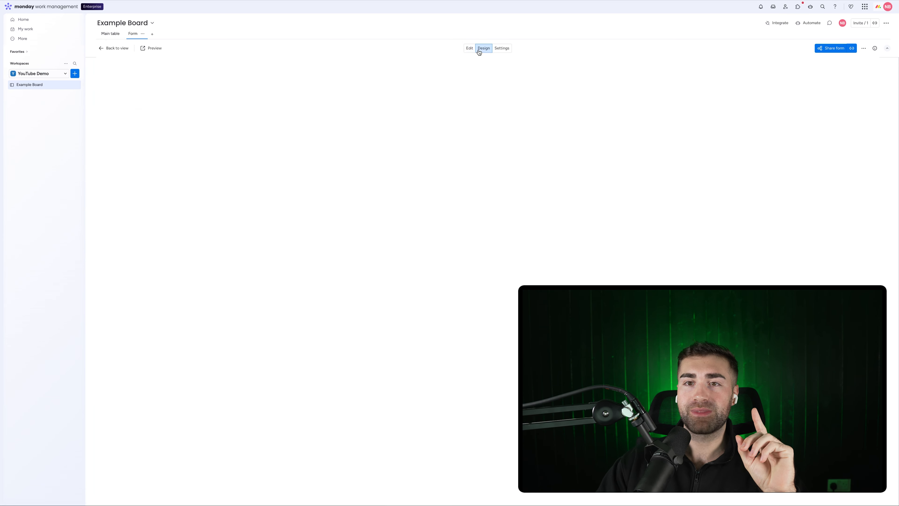
left_click(500, 51)
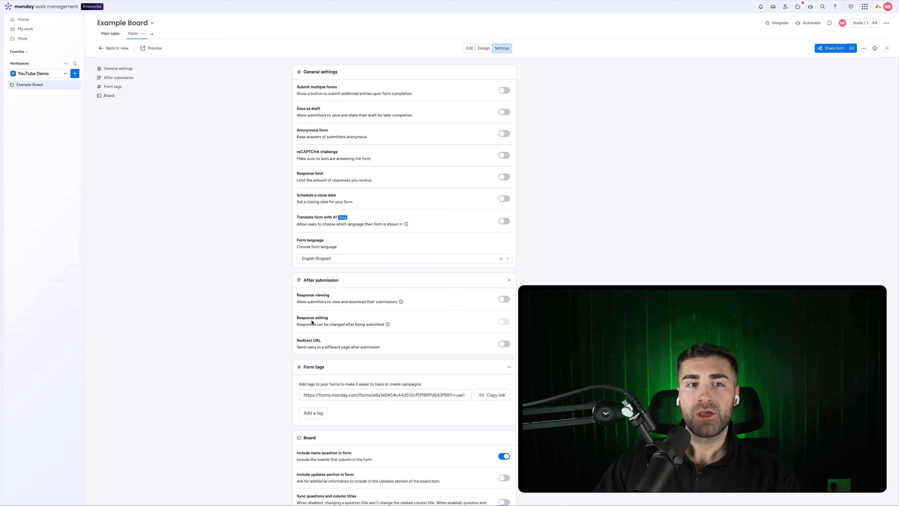
Step: Enable Response viewing under After submission and confirm the main table gains a Submission link column
left_click(110, 34)
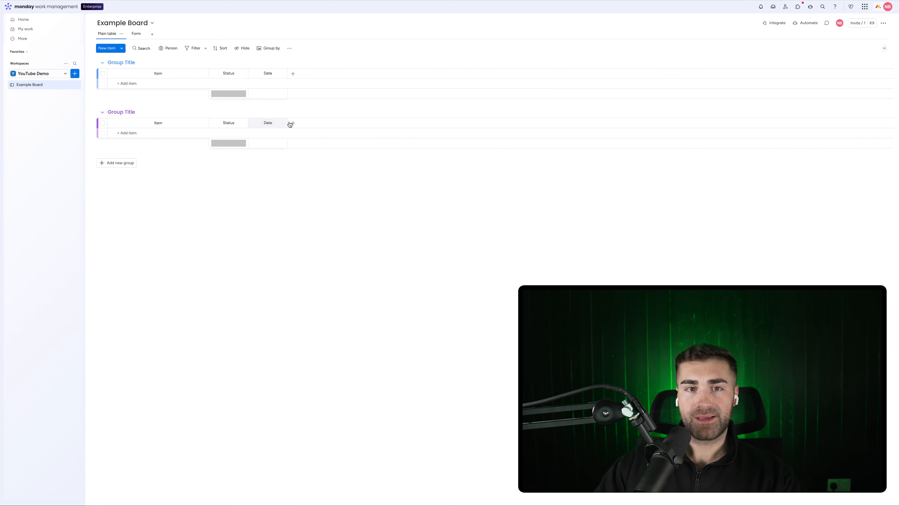
left_click(136, 33)
scroll(472, 213, "down", 2)
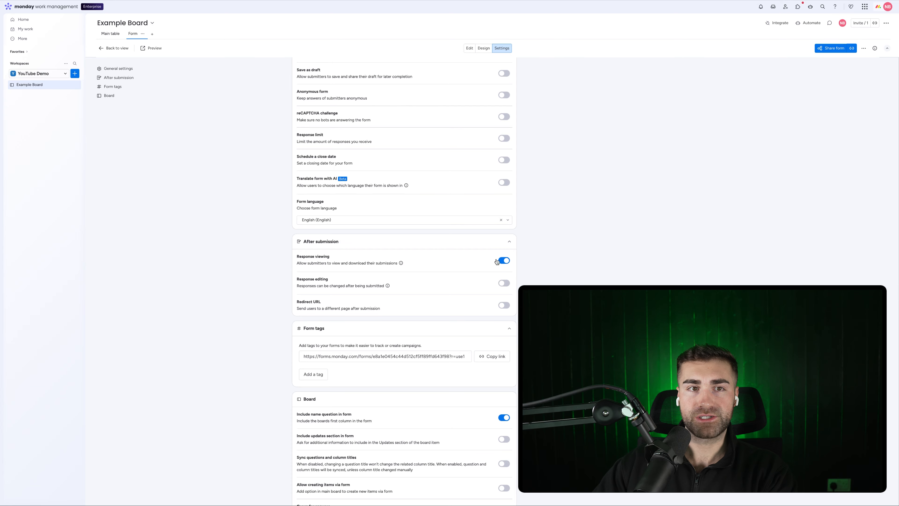
left_click(109, 34)
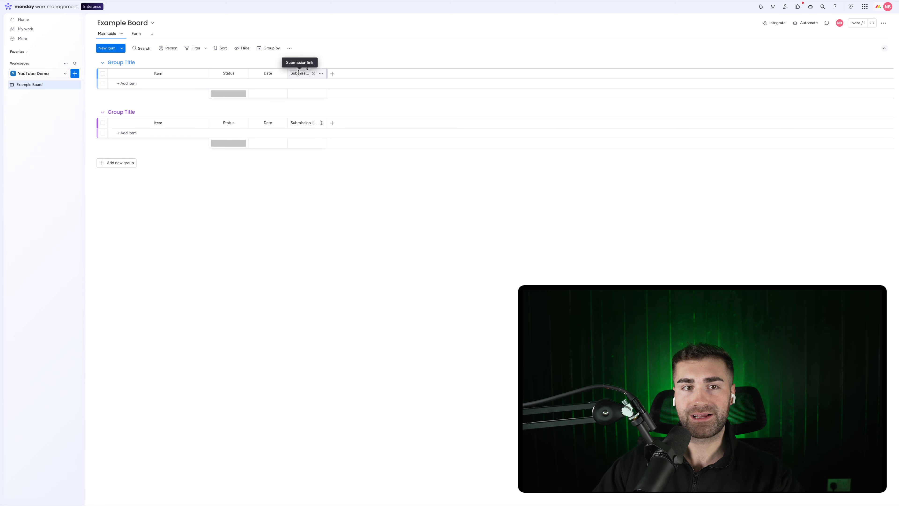
left_click(137, 34)
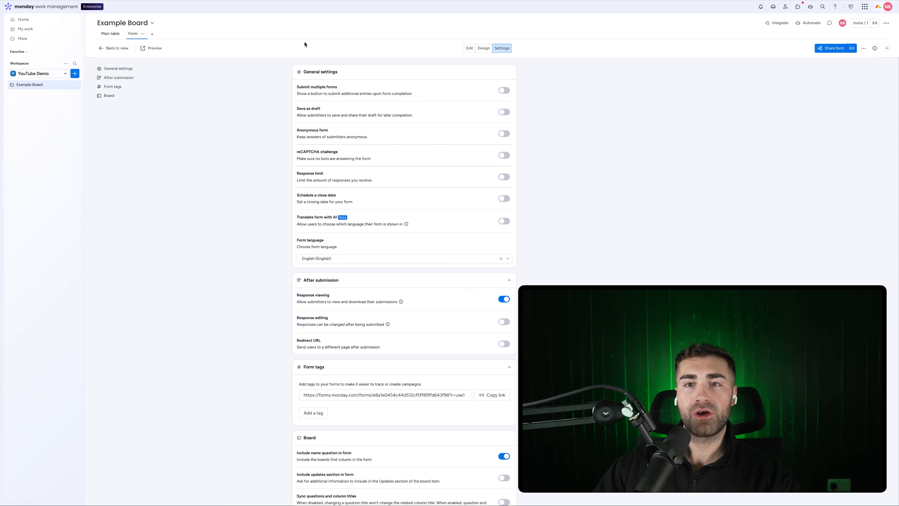
Step: Preview the form and submit a test entry with the respondent's name and Status AA
left_click(156, 49)
left_click(407, 84)
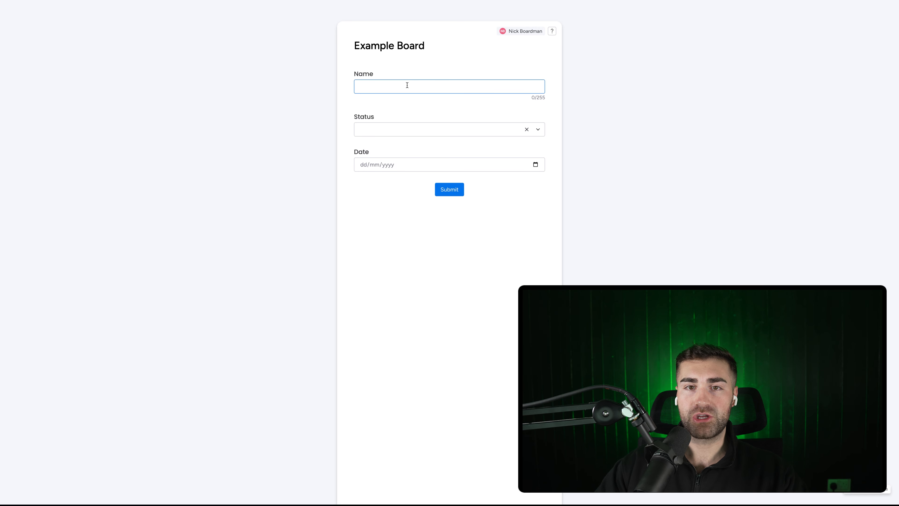
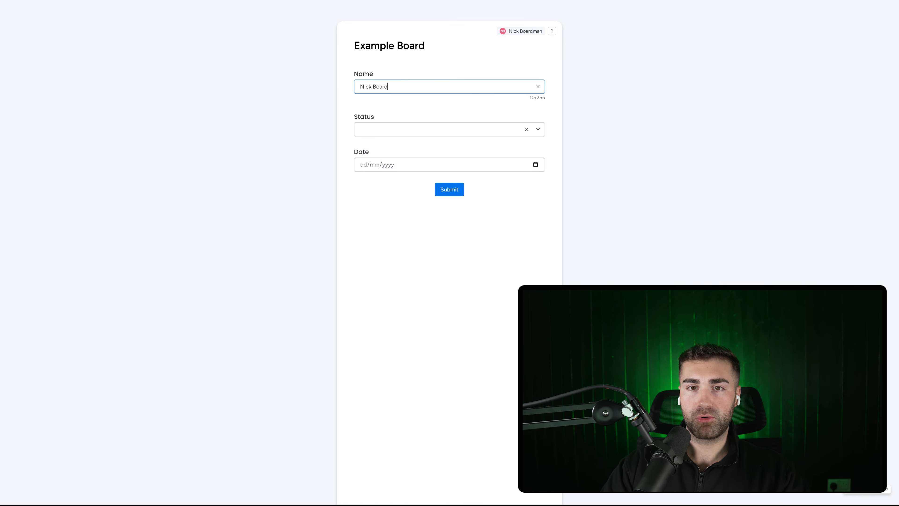
left_click(453, 137)
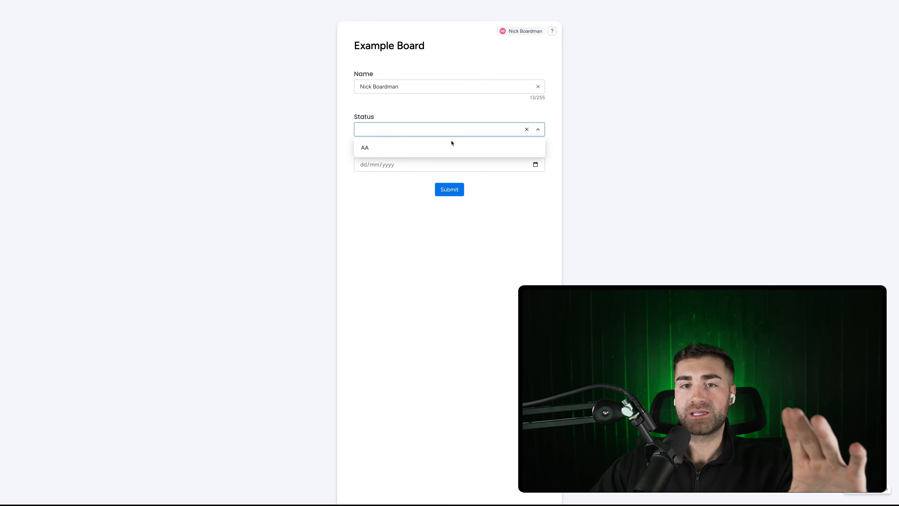
left_click(450, 146)
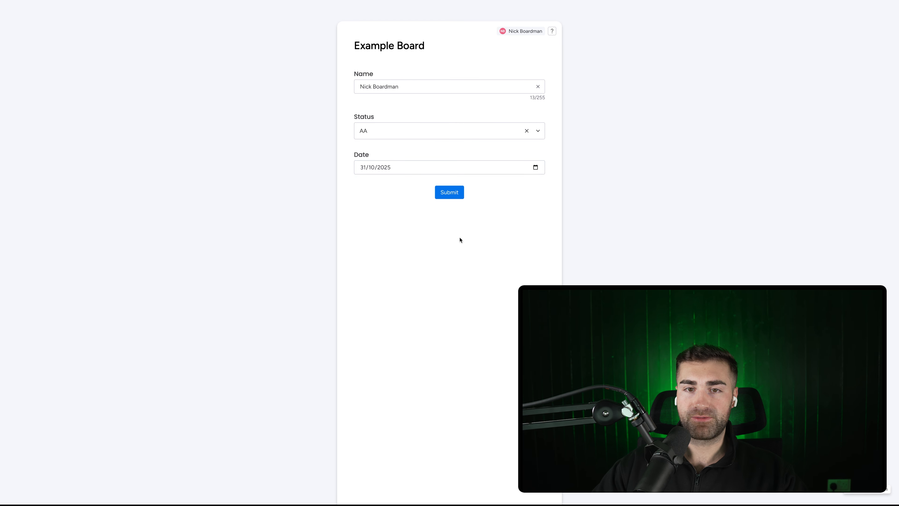
left_click(456, 193)
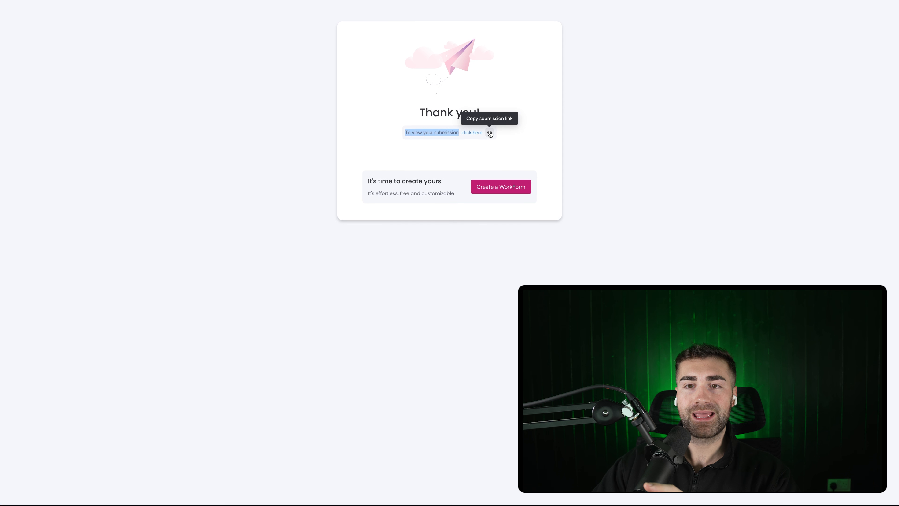
Step: Open the submitted response and copy its share link, then go back to the form settings
left_click(472, 133)
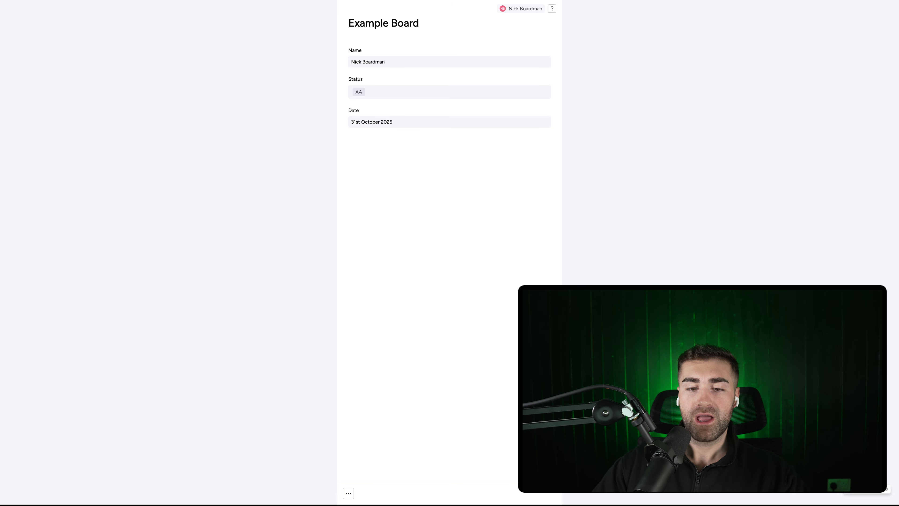
left_click(352, 493)
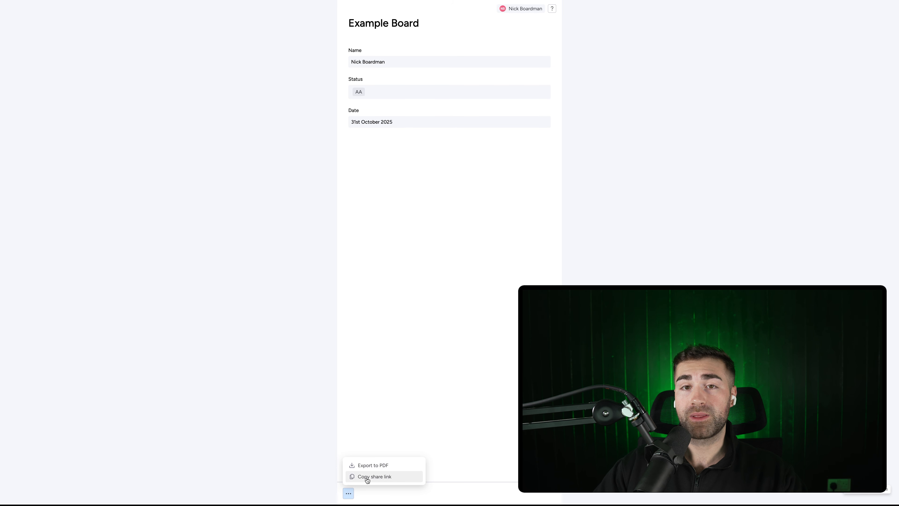
left_click(405, 329)
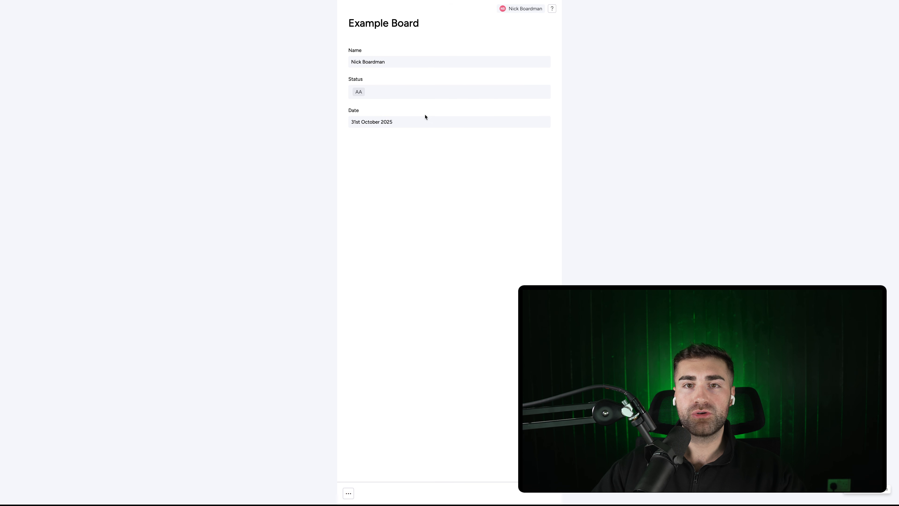
left_click(69, 7)
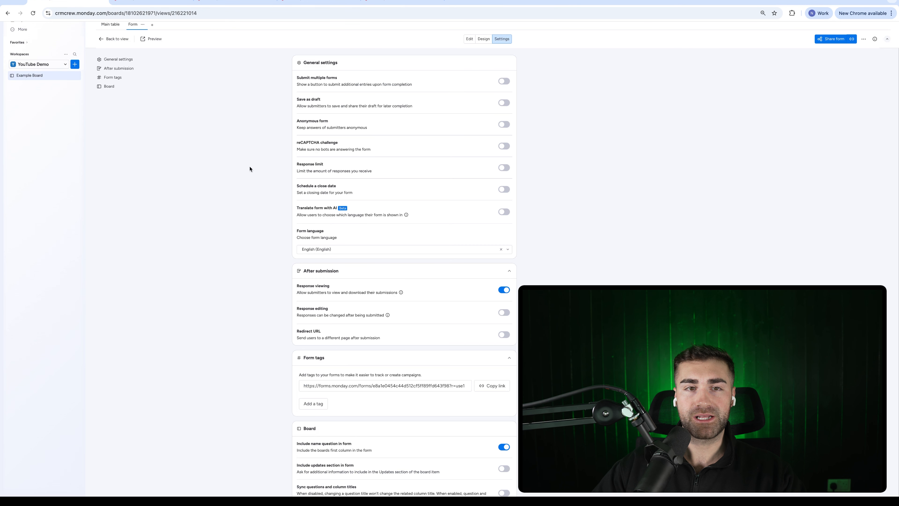
Step: Widen the Submission link column on the main table and close the extra form tabs
left_click(108, 32)
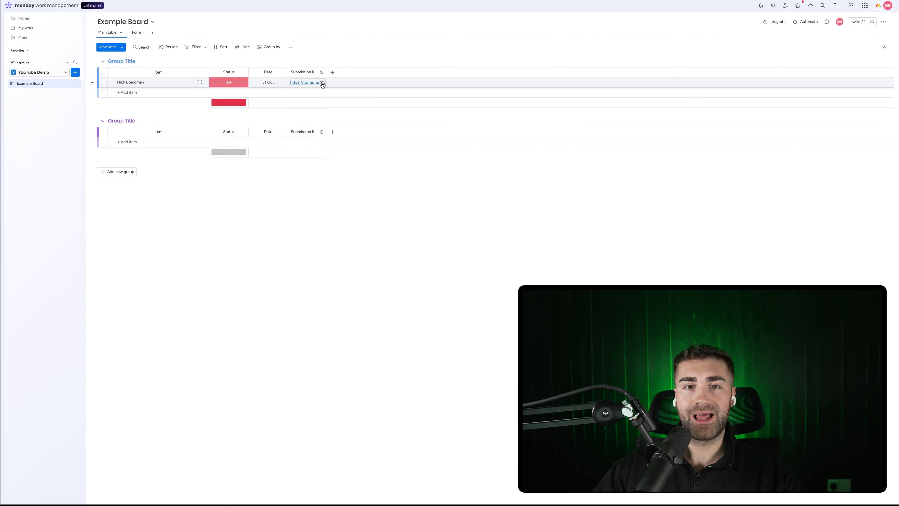
left_click_drag(327, 75, 627, 76)
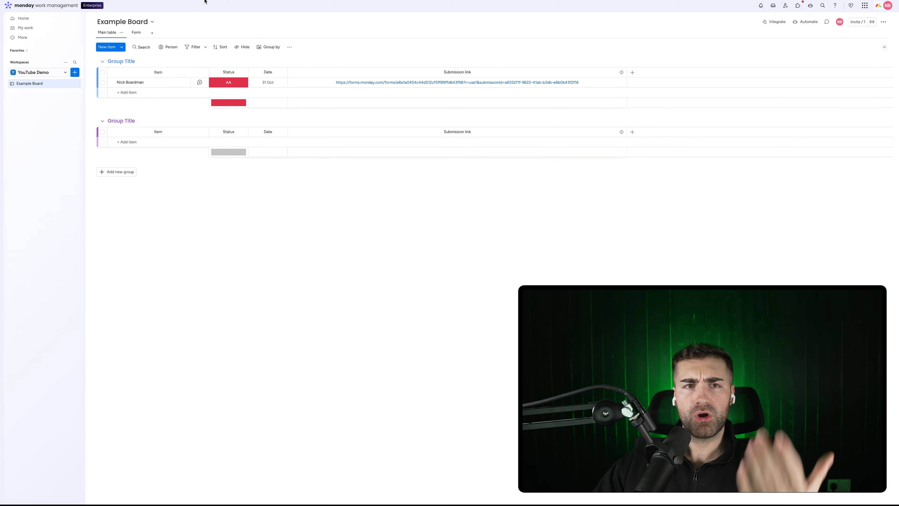
mouse_move(233, 20)
left_click(376, 7)
key("super+w")
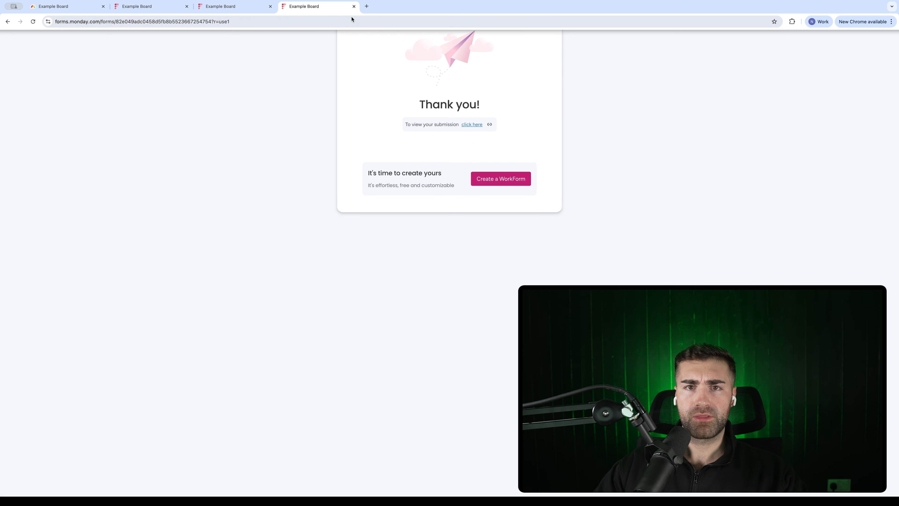
key("super+w")
key("super+w")
key("super+w")
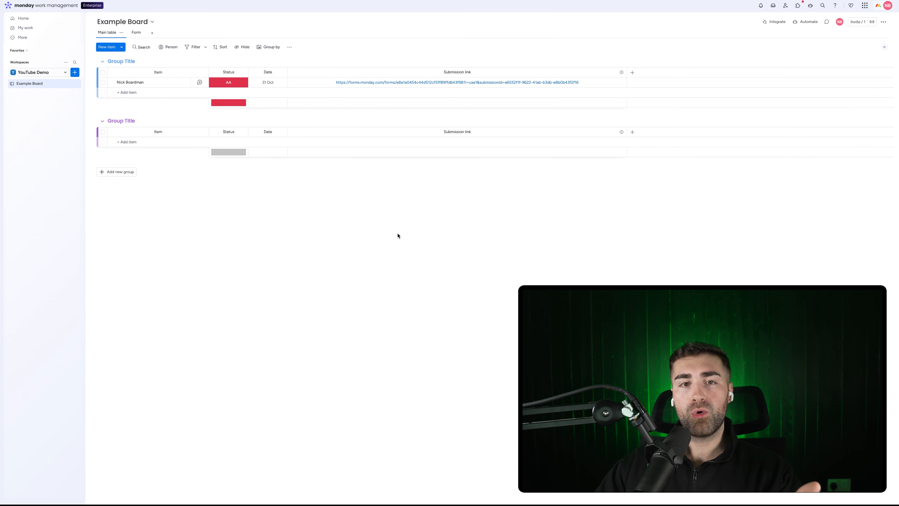
Step: Start a new board automation triggered when an item is created
left_click(808, 27)
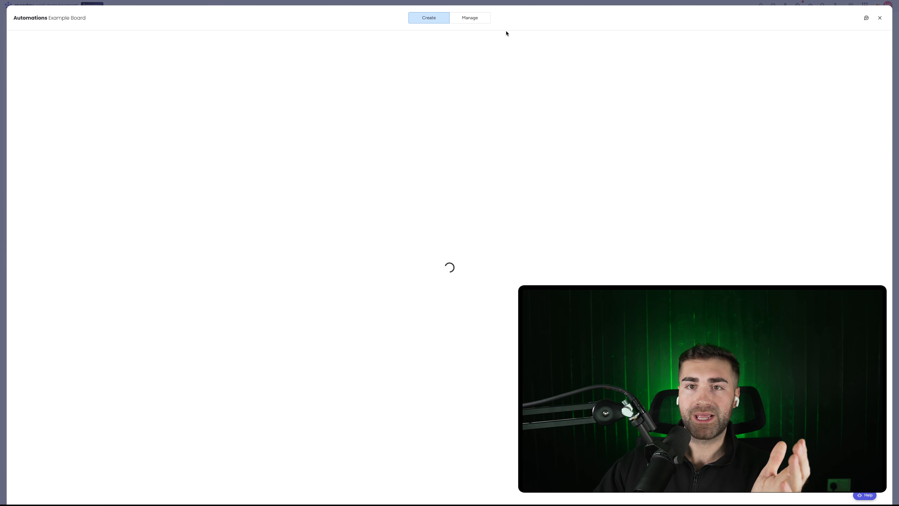
left_click(471, 18)
left_click(839, 44)
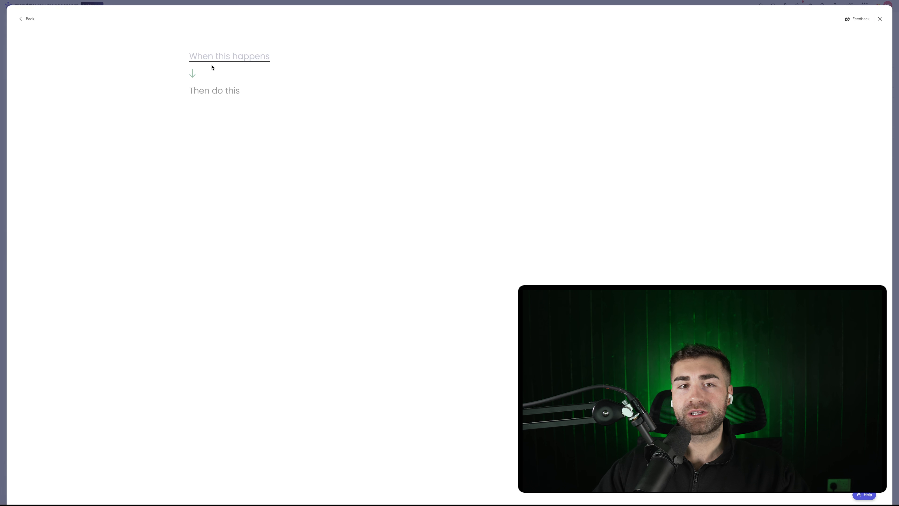
left_click(212, 59)
left_click(226, 96)
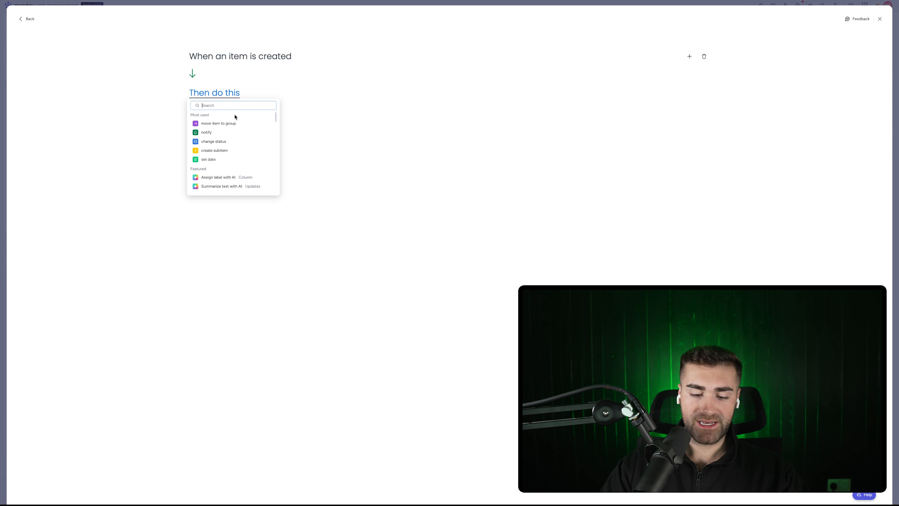
Step: Make the automation's action send an email from a connected Gmail account
type("email")
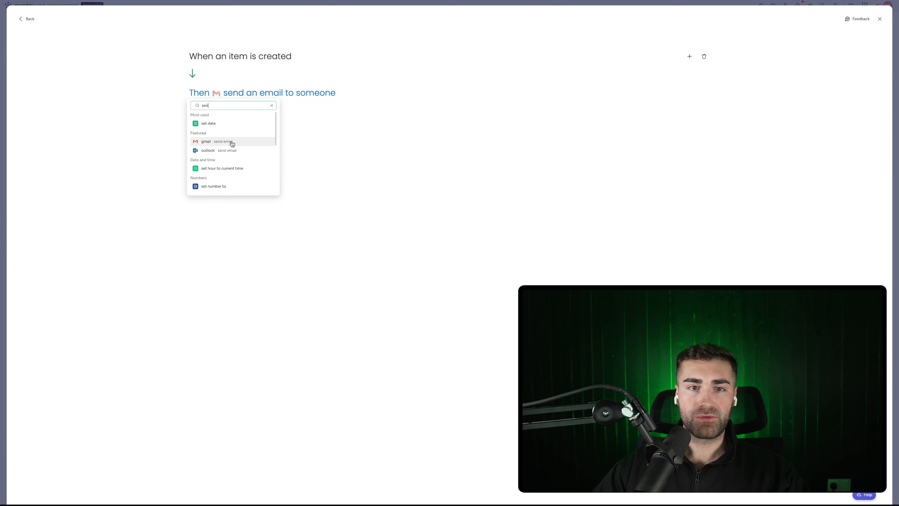
left_click(231, 142)
left_click(220, 97)
left_click(234, 123)
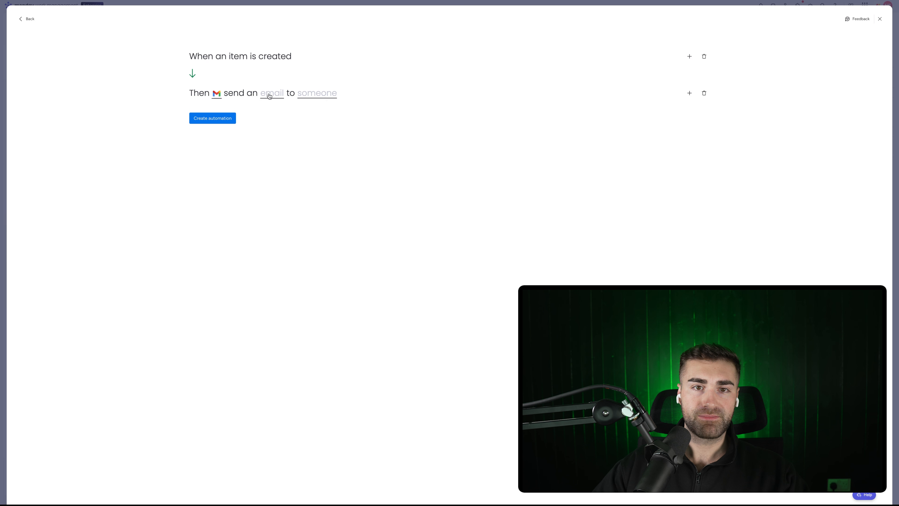
Step: Write the email subject 'Thanks!' and a body starting 'We have recieved your' with the submission link
left_click(270, 94)
left_click(291, 105)
type("Thanks!")
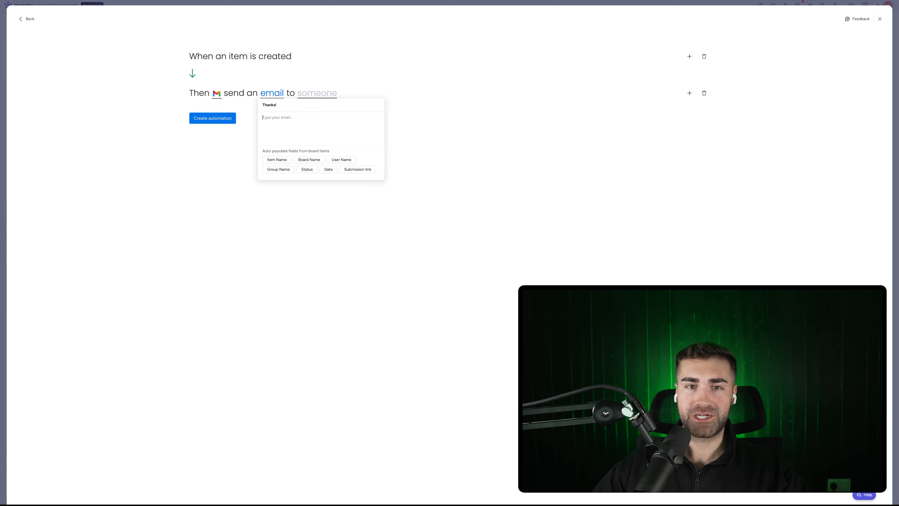
key("Tab")
type("W")
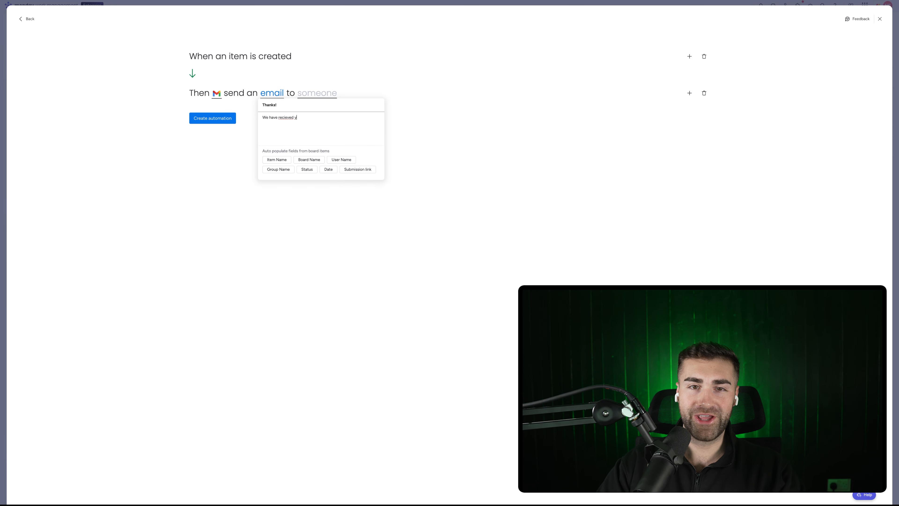
type("e have recieved your submission!")
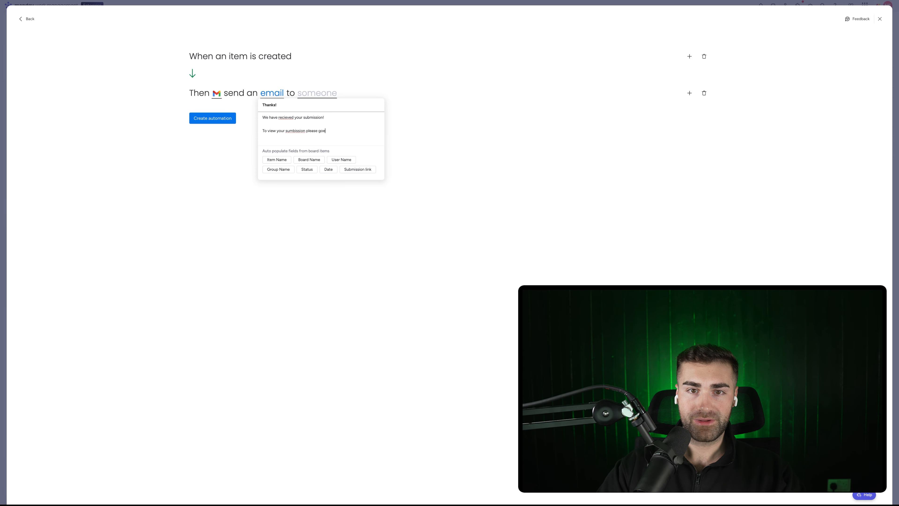
type(":")
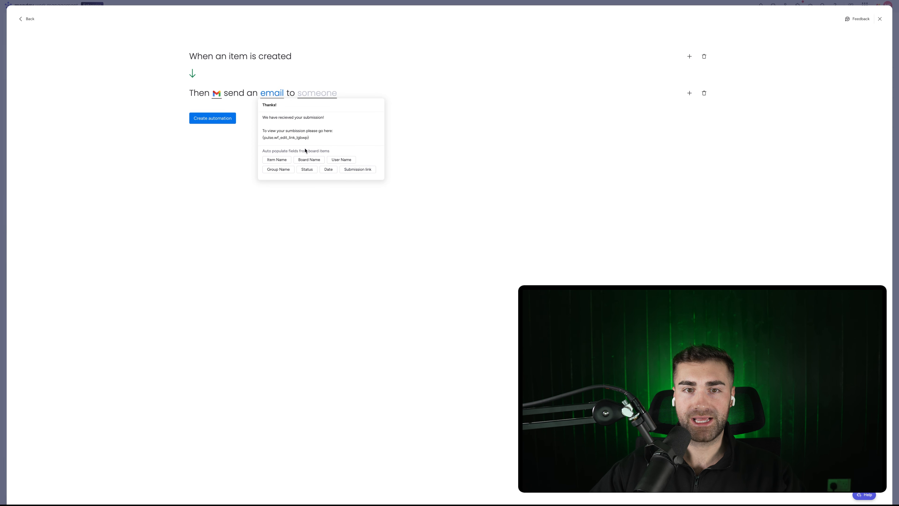
Step: Check spelling, delete the stray space in the body, close the editor, and open the recipient choice
right_click(293, 132)
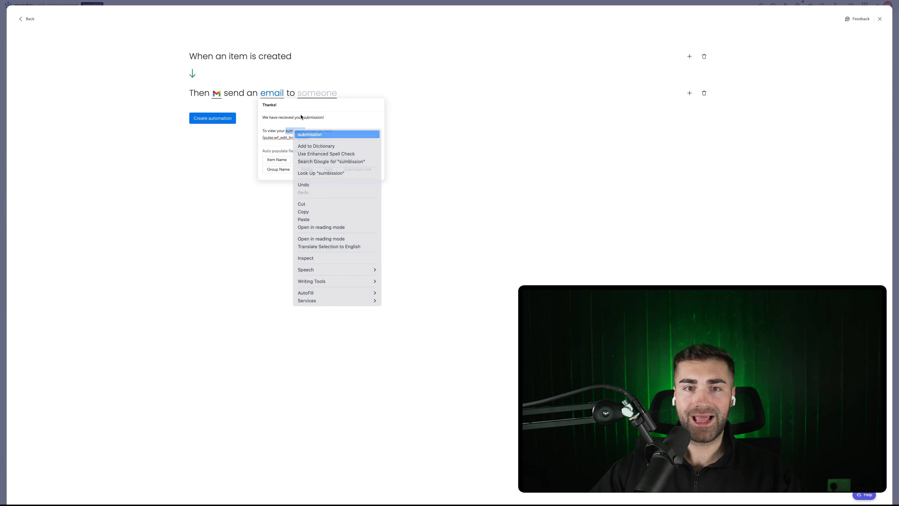
left_click(284, 117)
right_click(283, 117)
key("Escape")
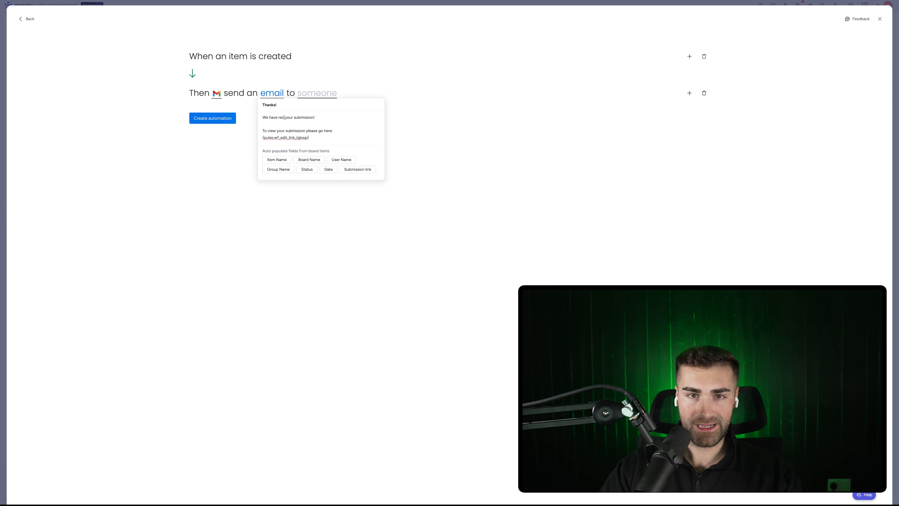
key("BackSpace")
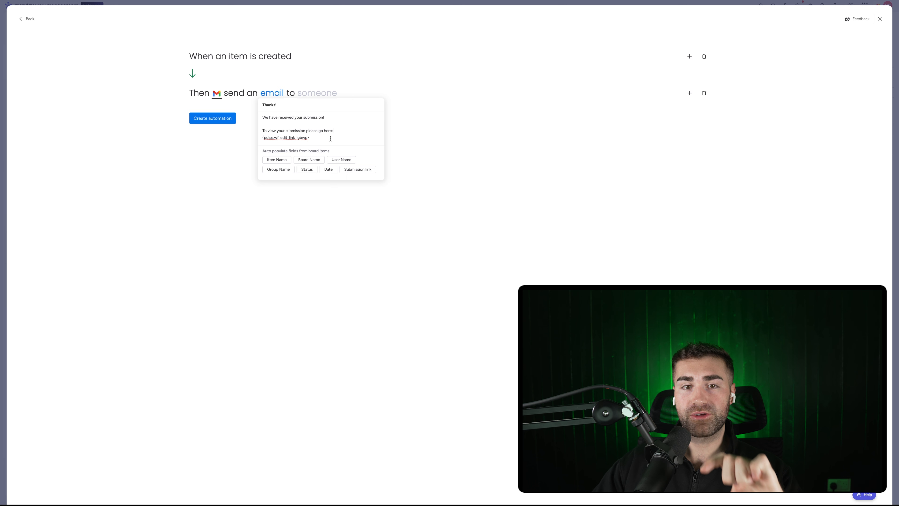
left_click(383, 93)
left_click(327, 96)
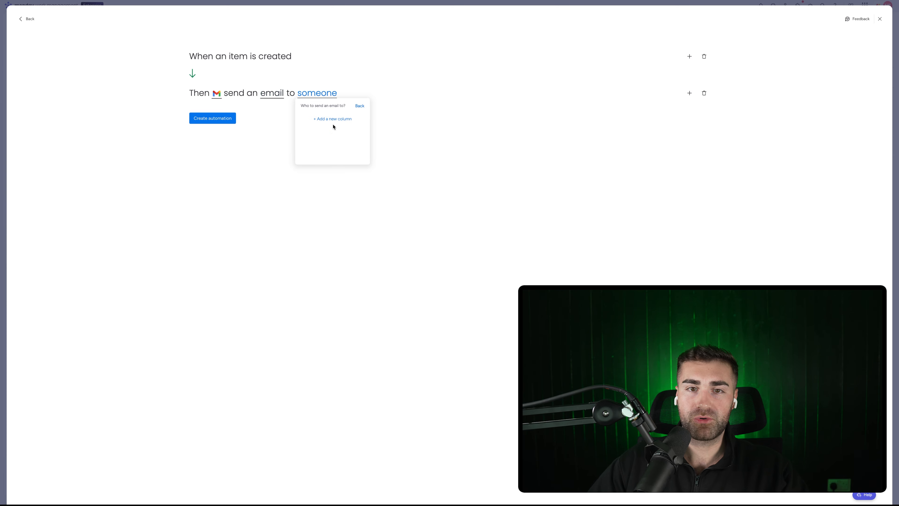
Step: Send the email to a new Email column on the board, then open the form for editing
left_click(332, 121)
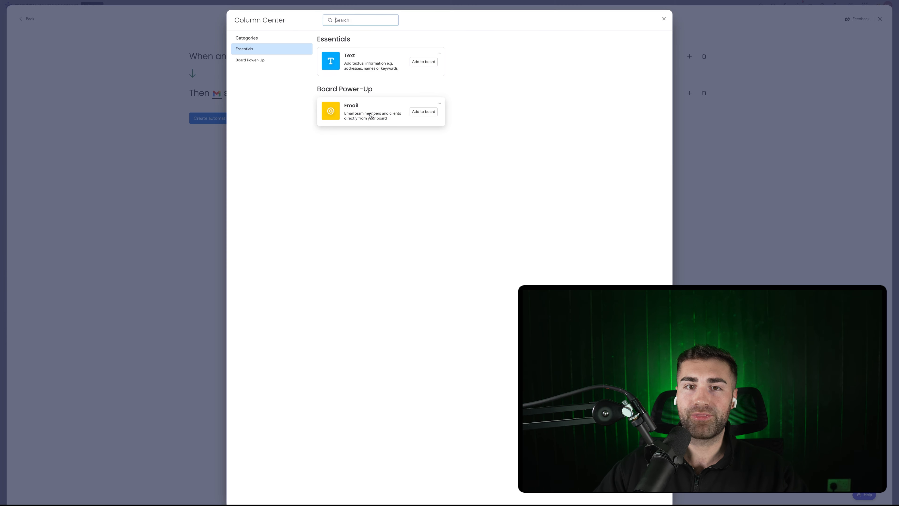
left_click(424, 112)
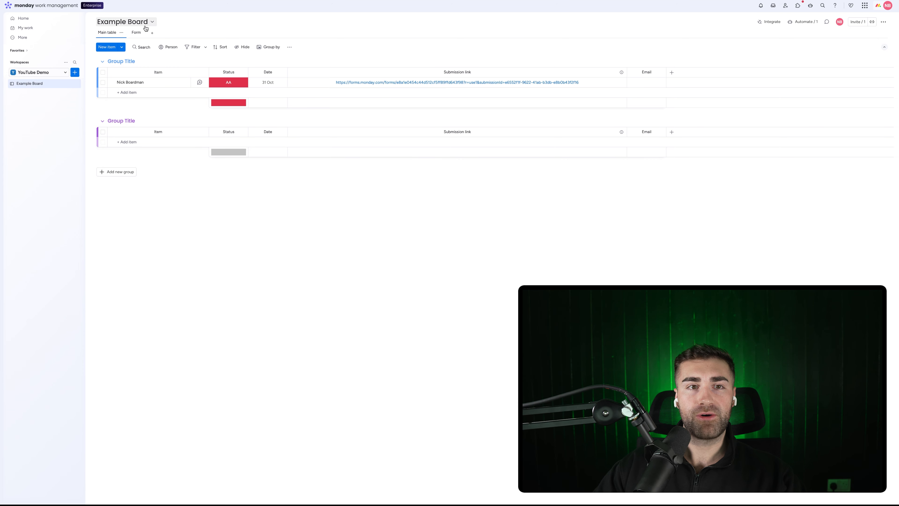
left_click(136, 32)
left_click(470, 46)
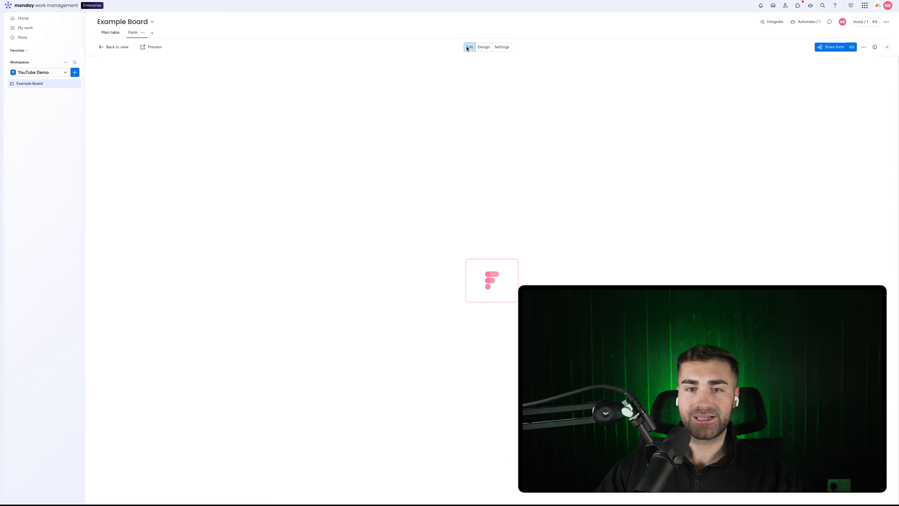
Step: Set the Email question to required and move it above Status, directly after Name
left_click(432, 331)
scroll(372, 319, "down", 1)
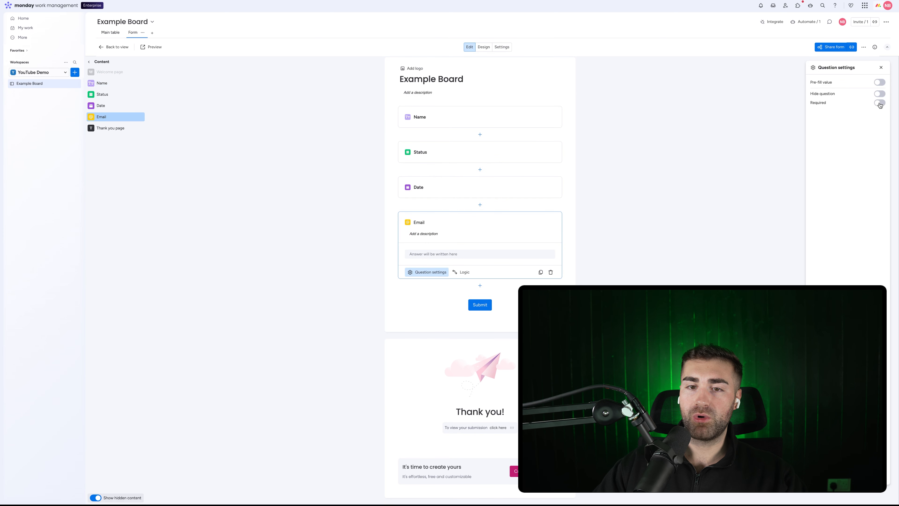
left_click(879, 103)
left_click_drag(111, 117, 111, 94)
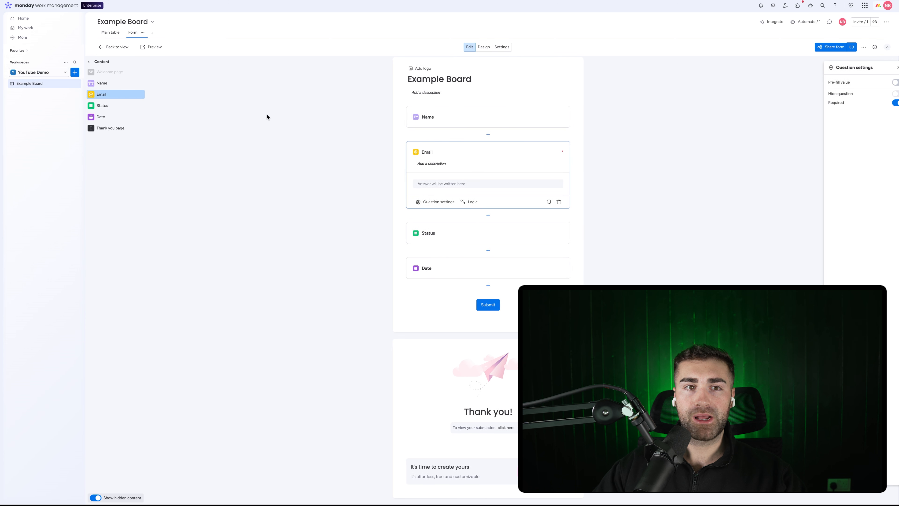
left_click(108, 32)
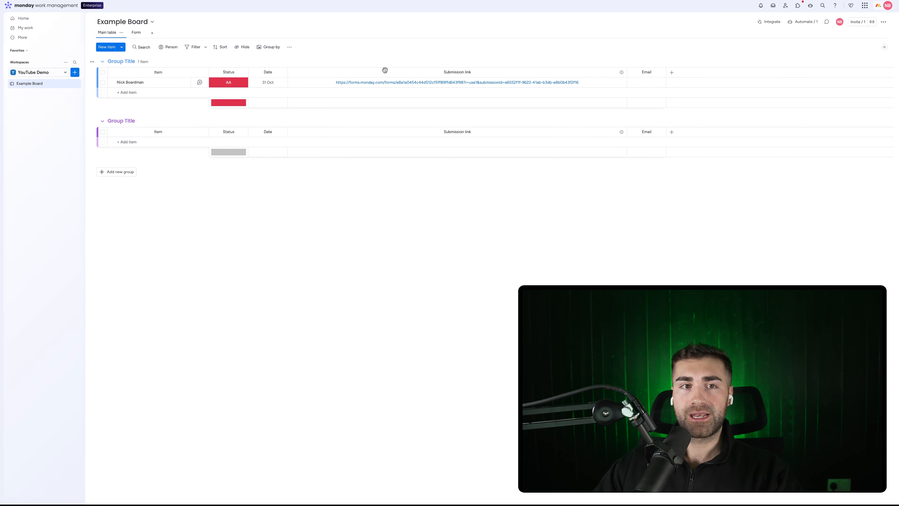
Step: Reopen the form and view its General and After submission settings
left_click(138, 35)
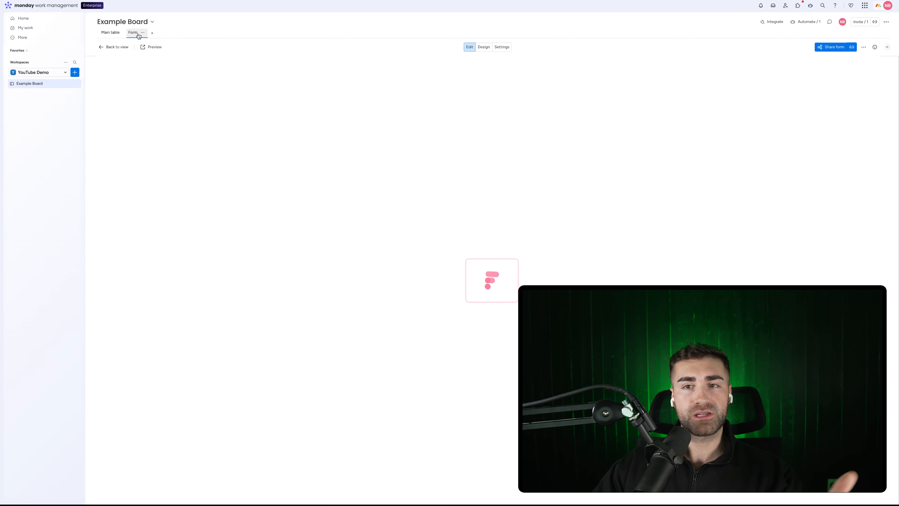
left_click(502, 49)
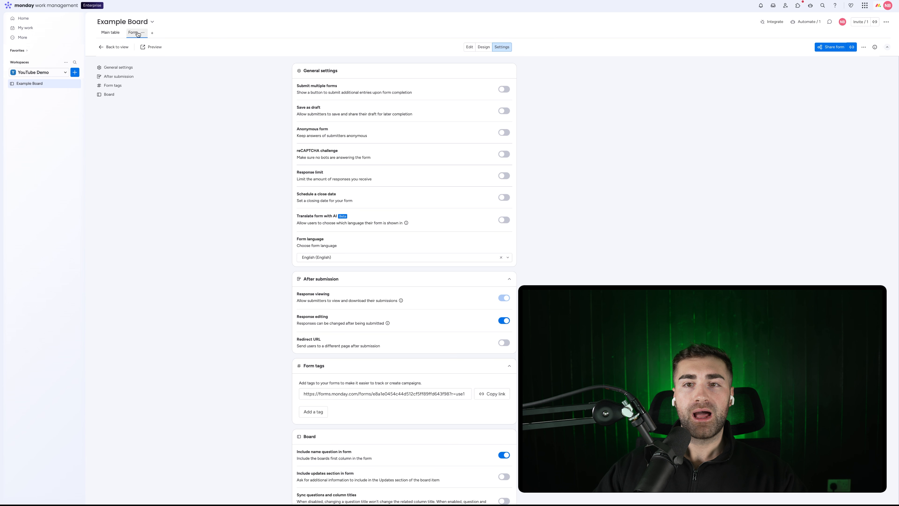
Step: Preview the form and submit a test response with a name, email, Status AA and a date
left_click(149, 47)
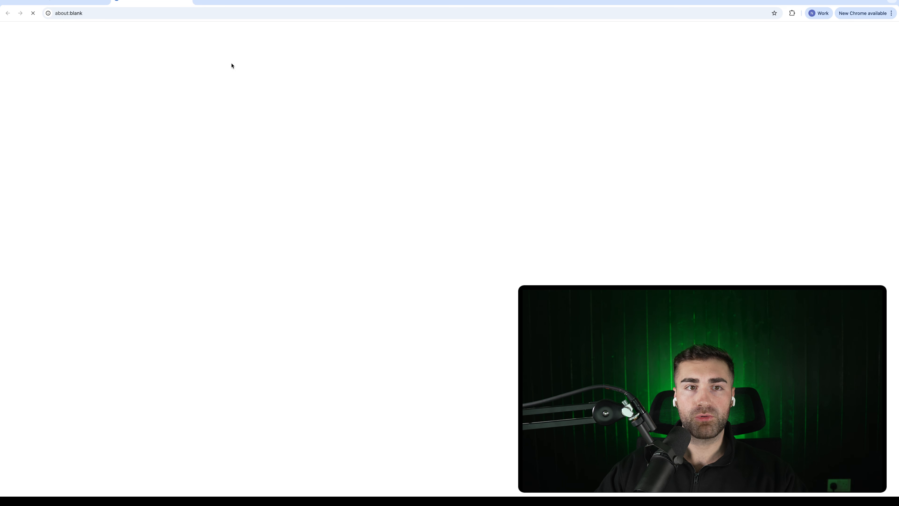
left_click(391, 87)
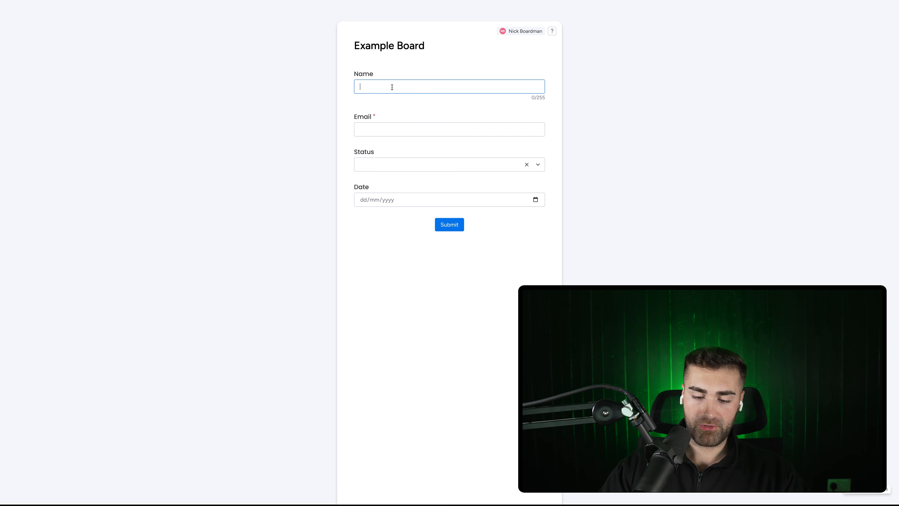
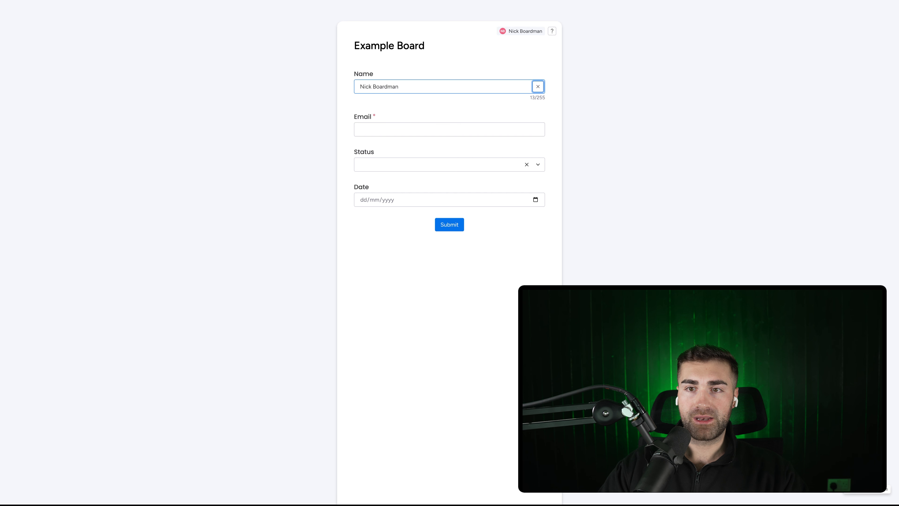
key("Tab")
type("n")
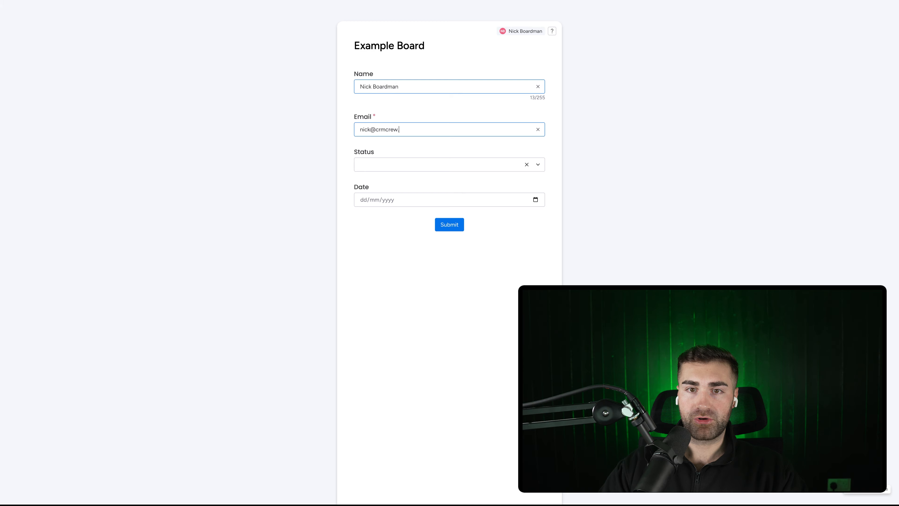
left_click(434, 169)
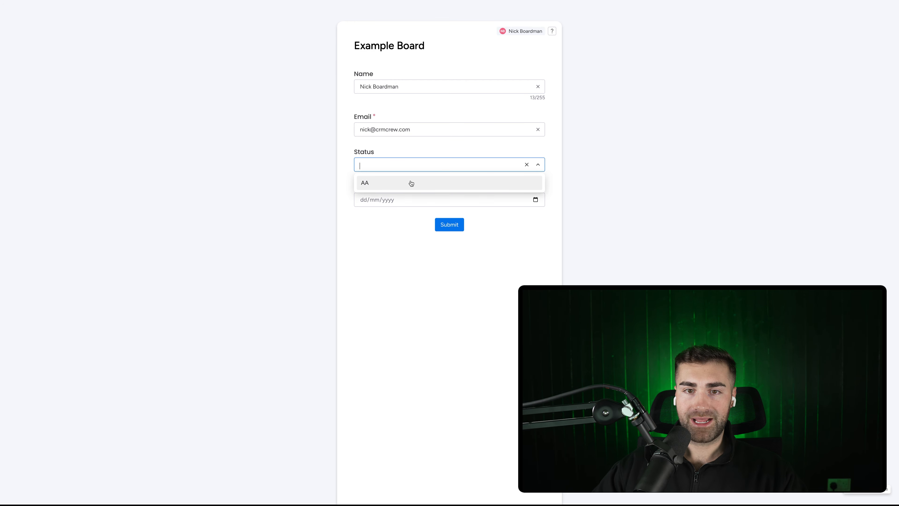
left_click(412, 183)
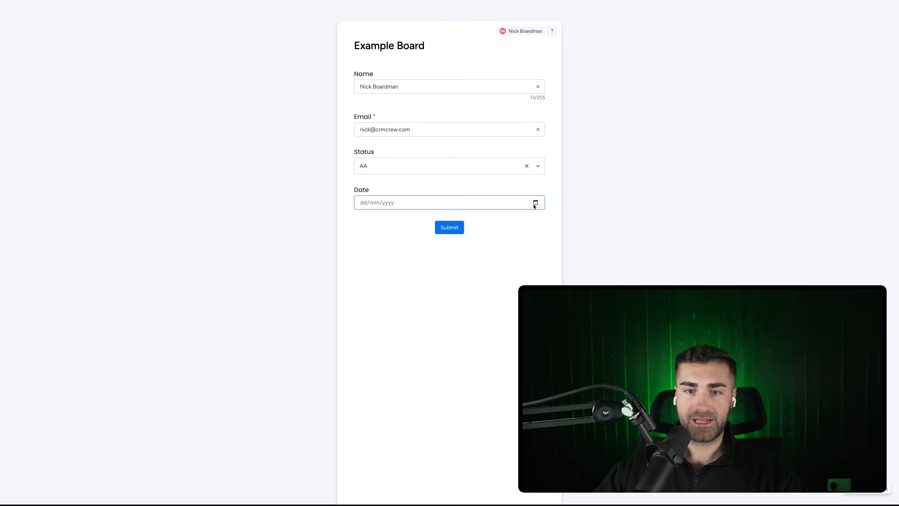
left_click(410, 276)
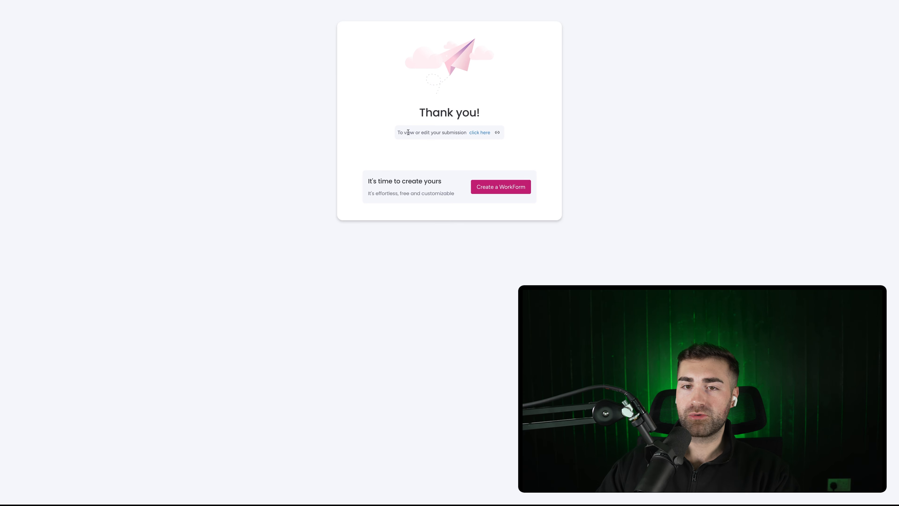
Step: Open the submission in edit mode and change its date to 31/10/2025
left_click(480, 133)
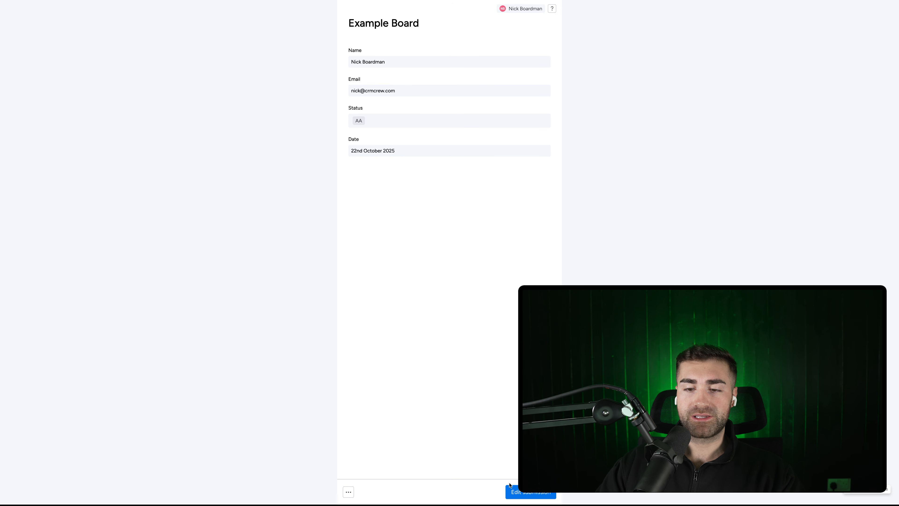
left_click(527, 492)
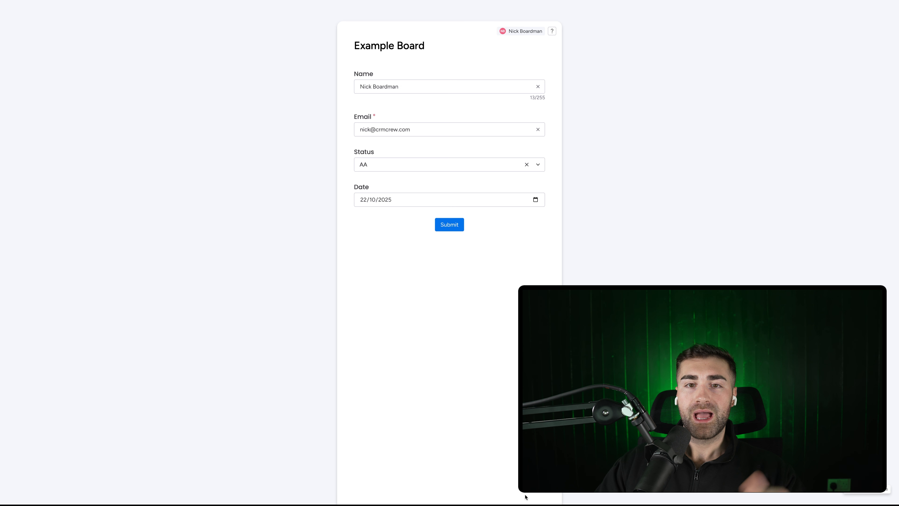
left_click(537, 199)
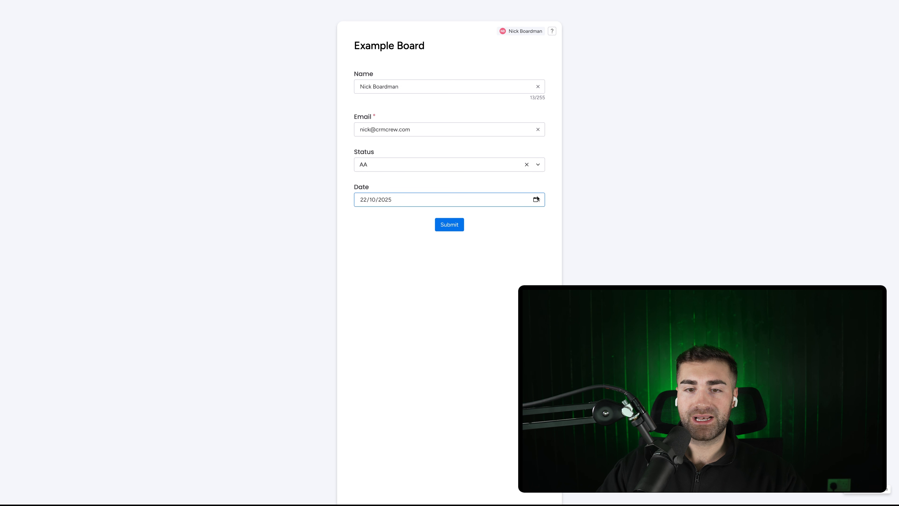
left_click(402, 277)
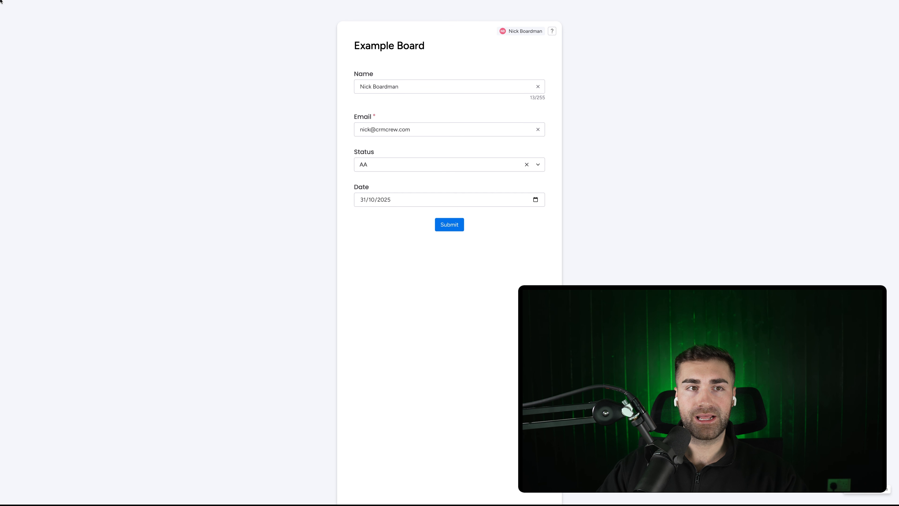
left_click(57, 7)
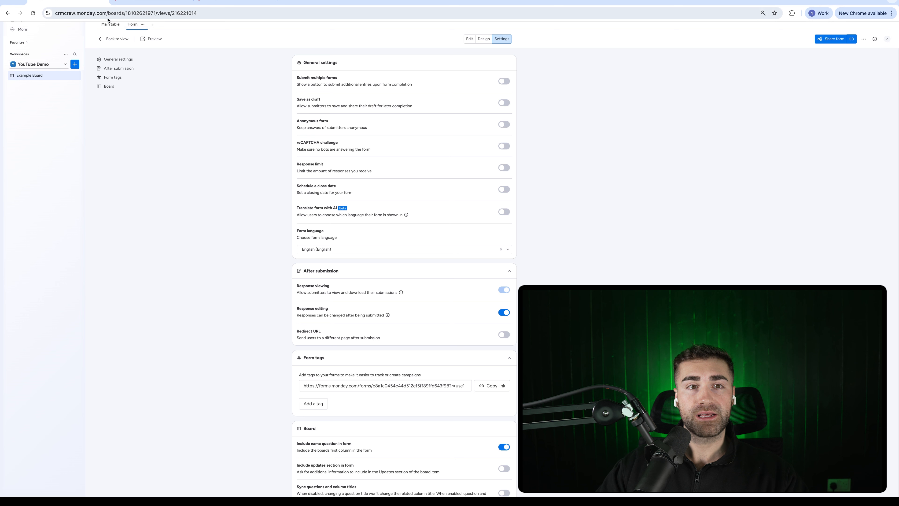
Step: Move the Email column between Status and Date, then resubmit the edited response dated 31 Oct
left_click(106, 33)
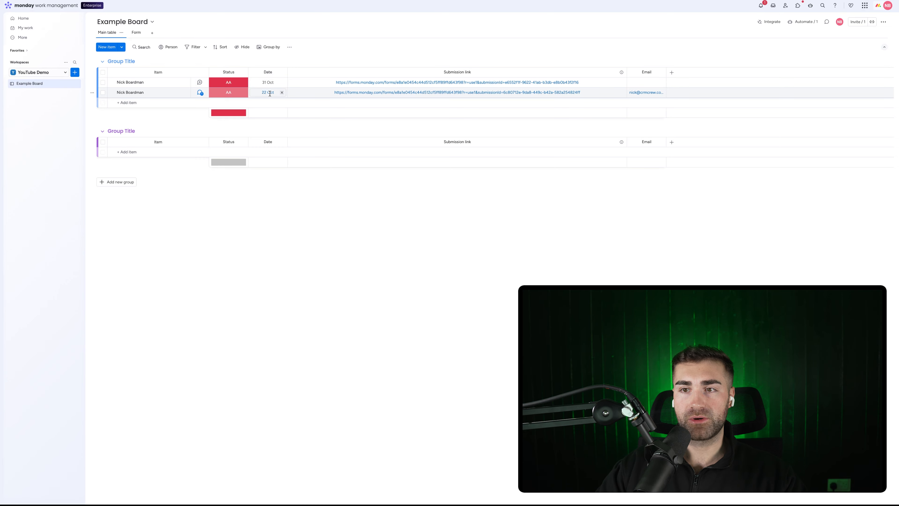
left_click_drag(509, 67, 283, 67)
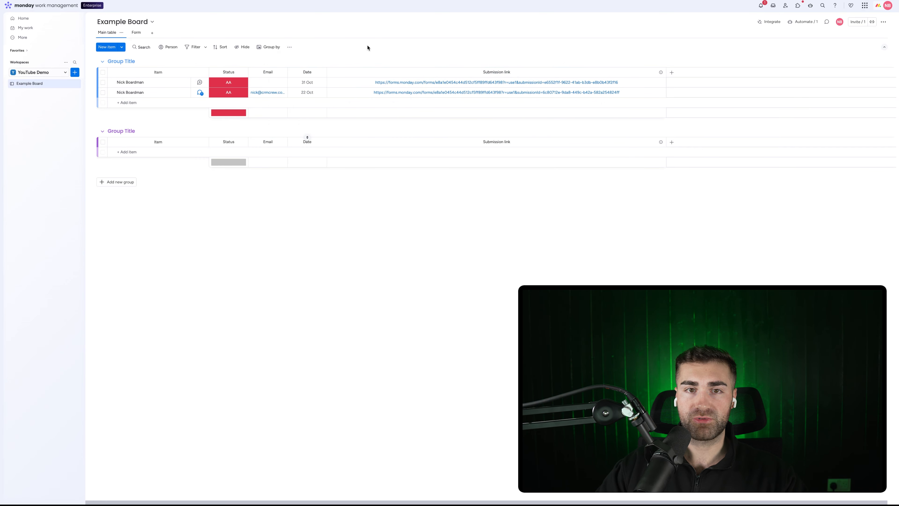
left_click(199, 7)
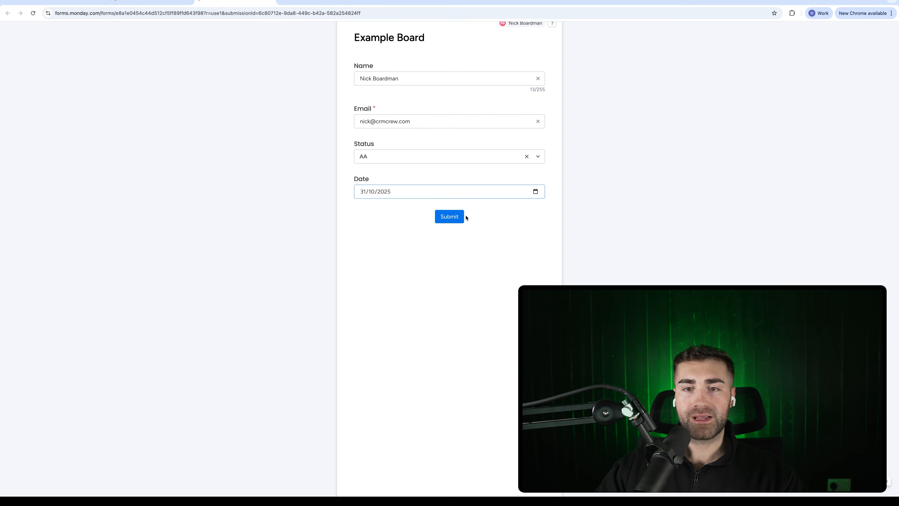
left_click(458, 224)
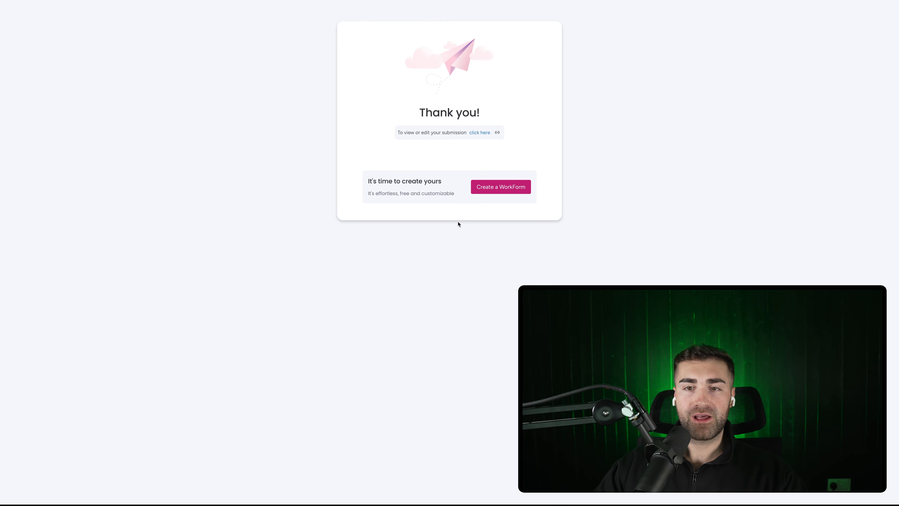
key("super+w")
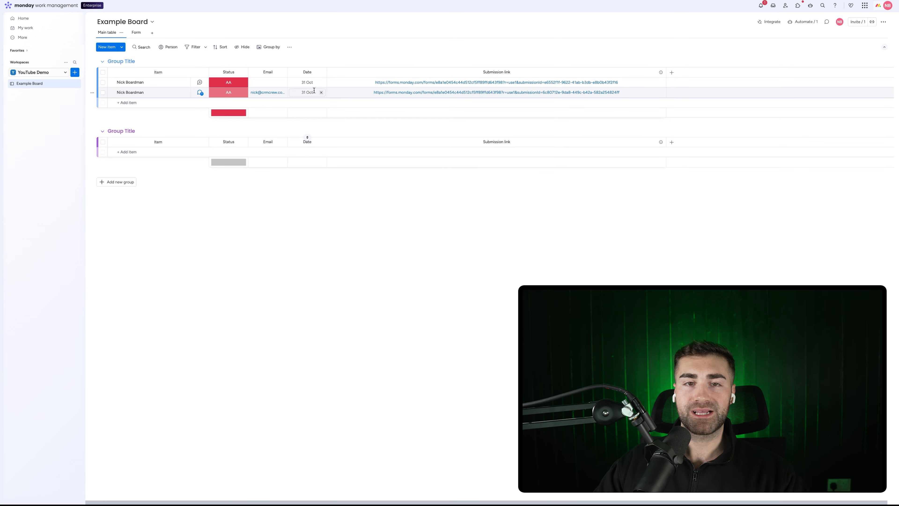
Step: Widen the Email column and add a new 'Option' status label to the Status column
left_click_drag(287, 70, 311, 70)
left_click(229, 92)
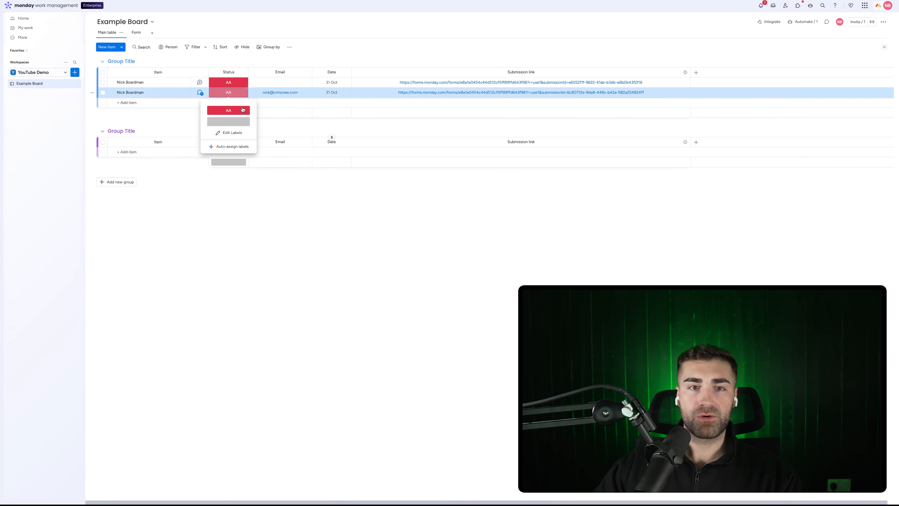
left_click(228, 140)
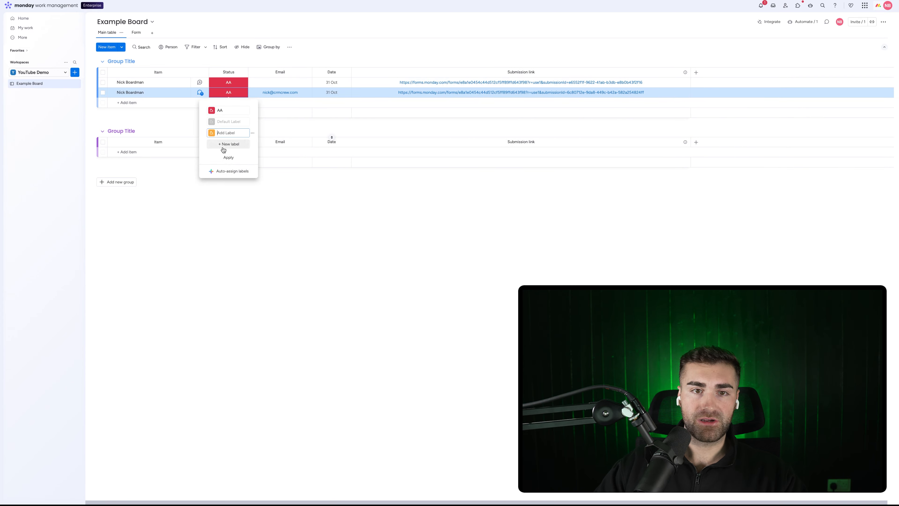
left_click(220, 144)
type("Option 2")
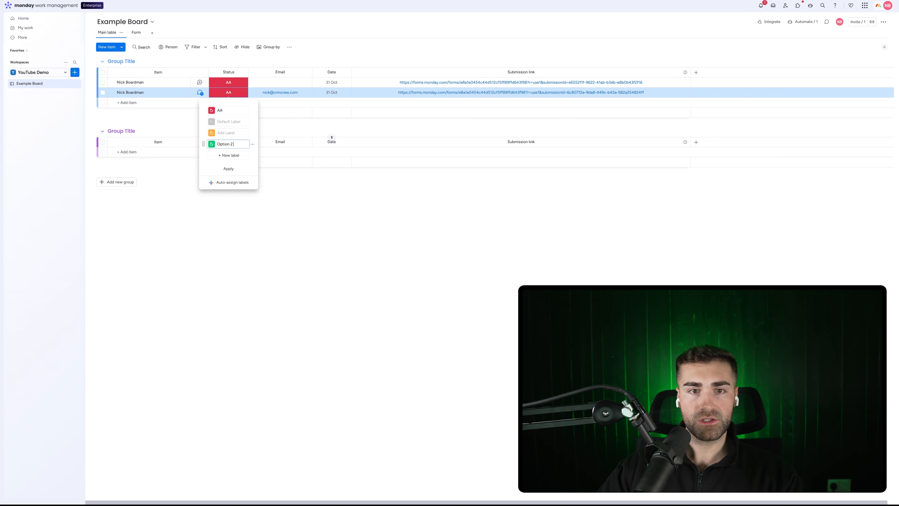
left_click(229, 169)
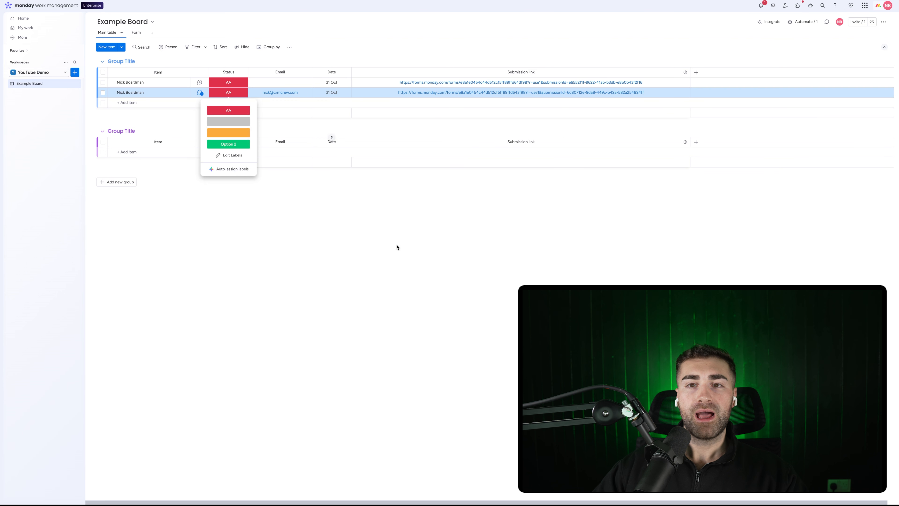
left_click(398, 246)
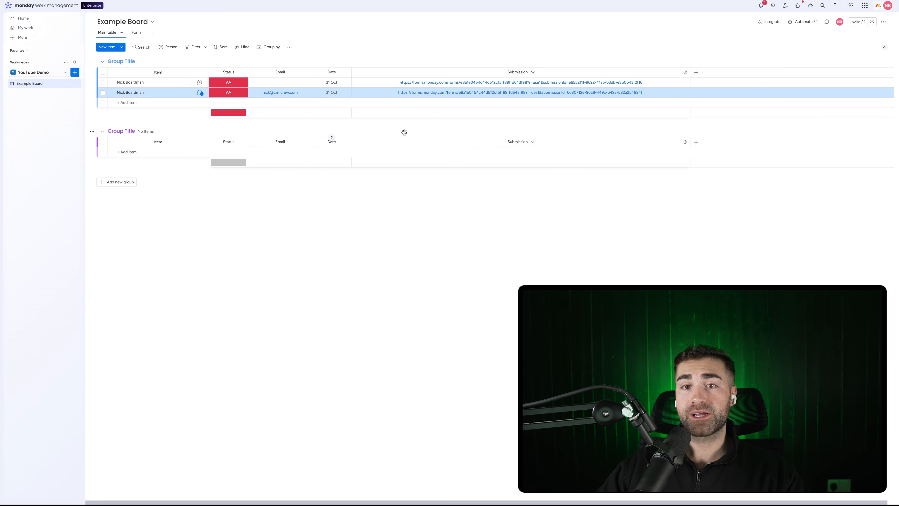
Step: Edit the second item's submitted form and resubmit it with Status set to Option 2
left_click(423, 93)
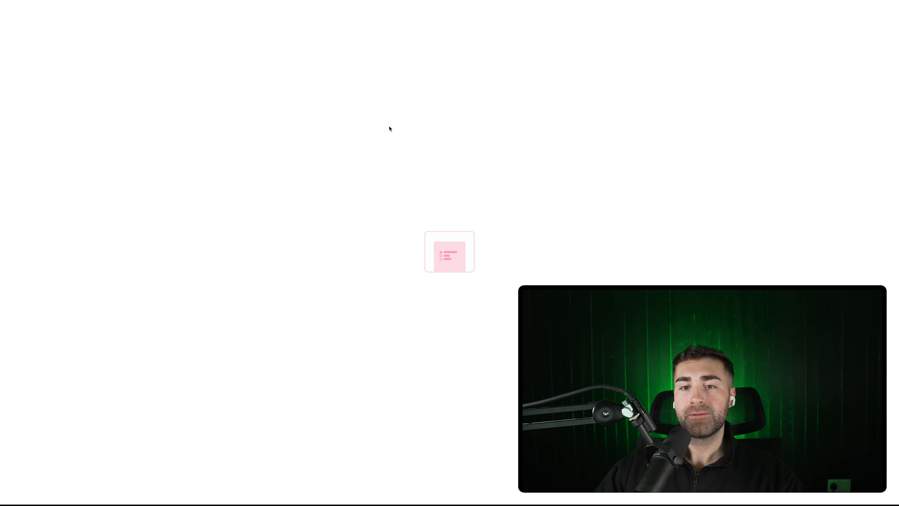
left_click(514, 496)
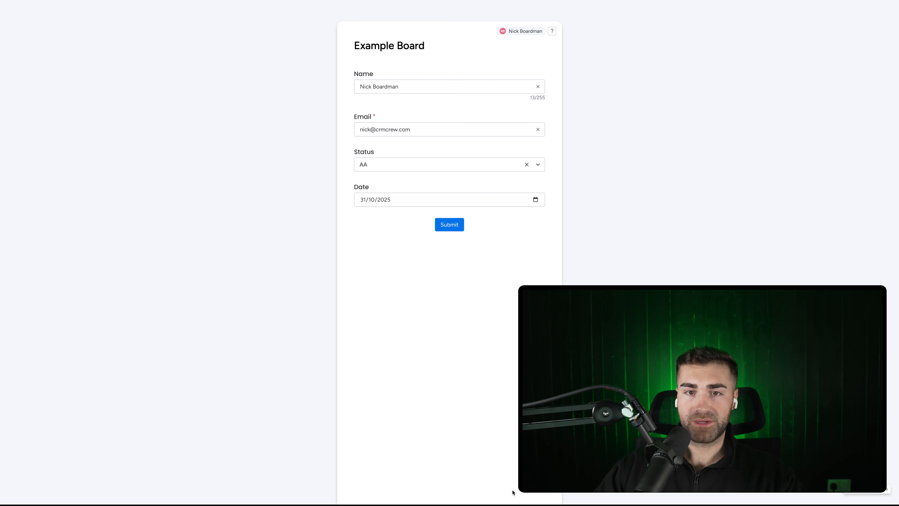
left_click(396, 165)
left_click(385, 196)
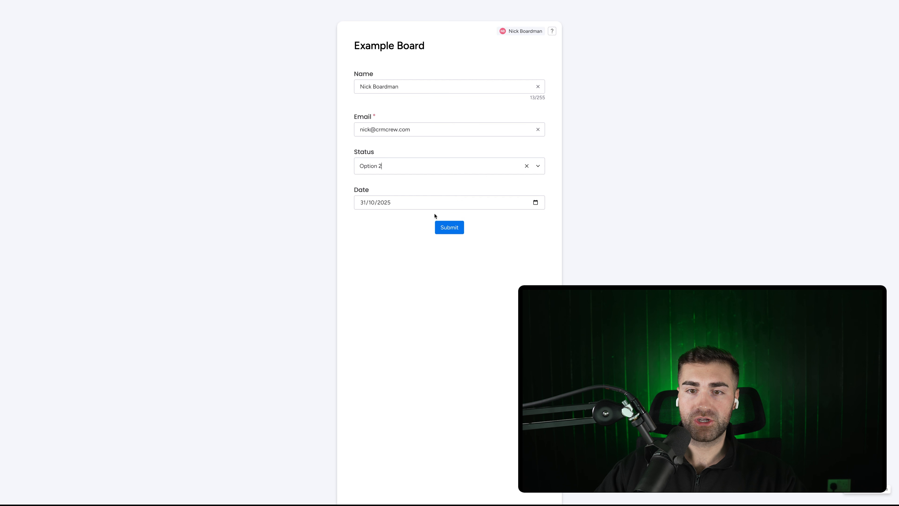
left_click(450, 228)
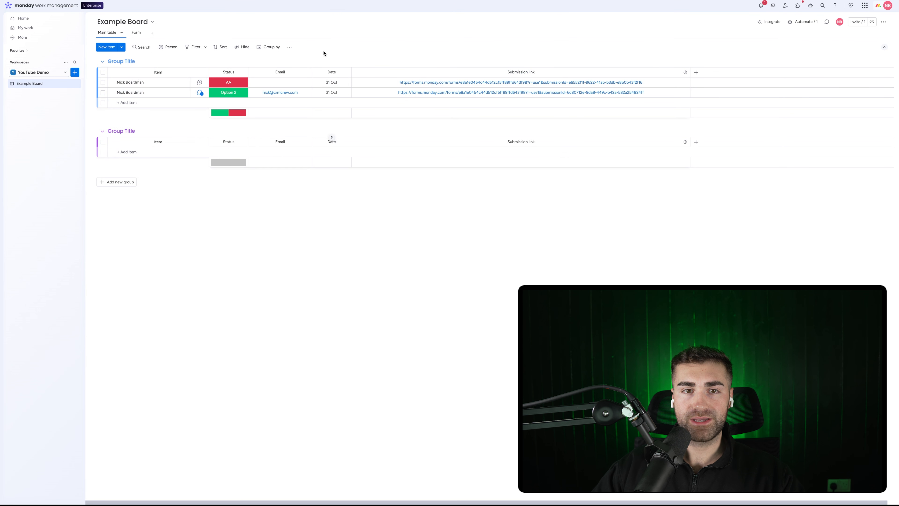
Step: Hide the Status column's summary bars and come back to the board tab
left_click(243, 73)
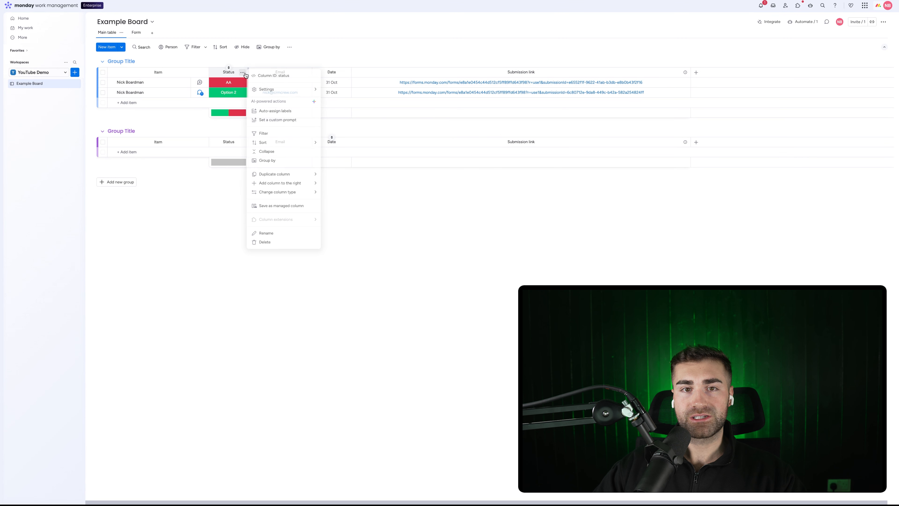
mouse_move(279, 89)
left_click(352, 151)
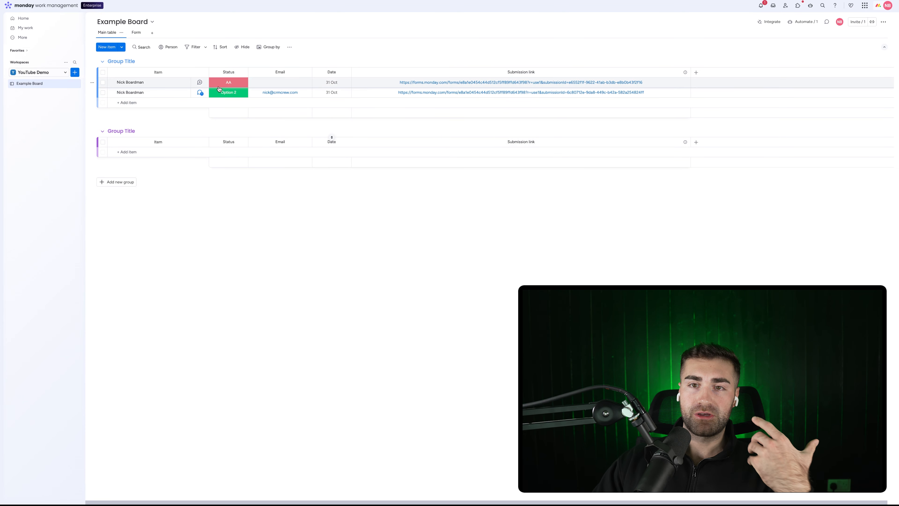
mouse_move(297, 1)
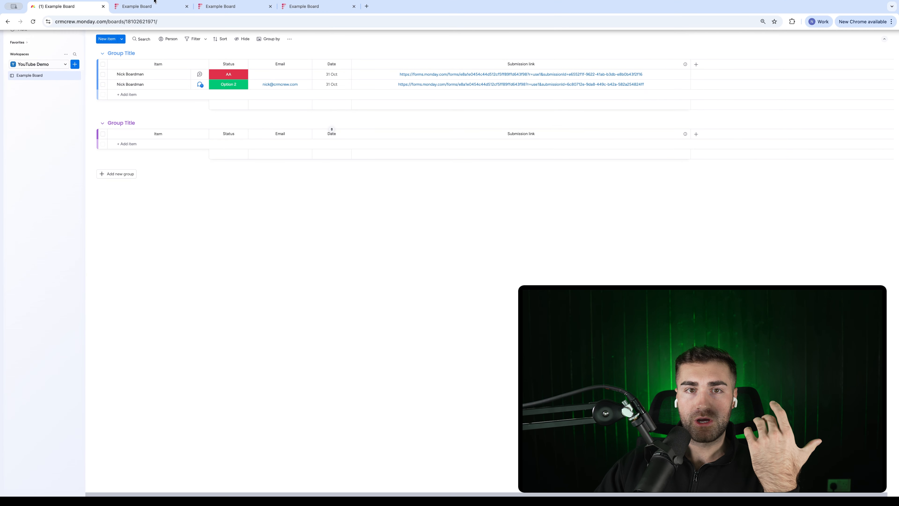
left_click(140, 7)
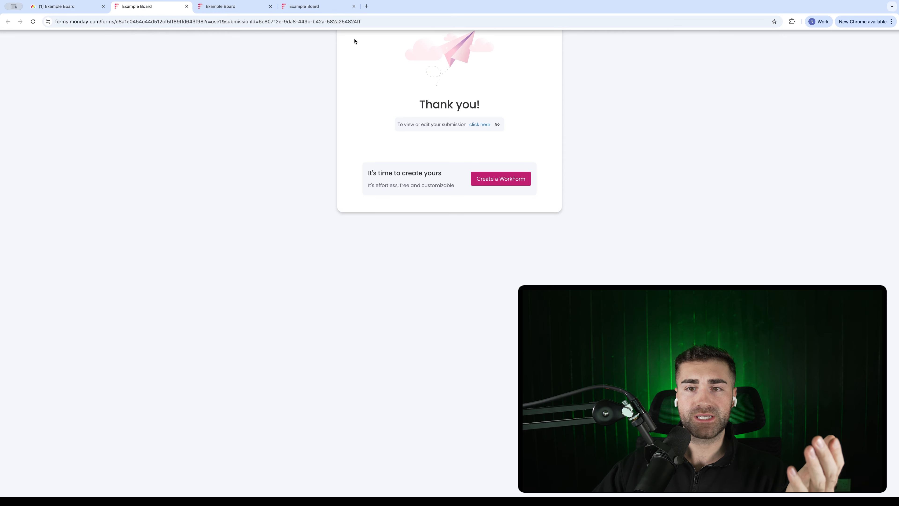
left_click(49, 3)
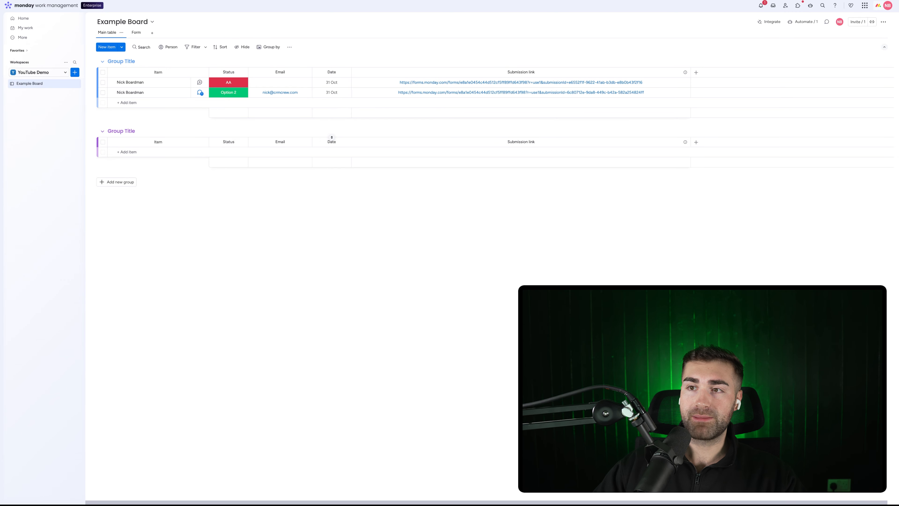
Step: Add 'or edit' to the automation email body so it reads 'To view or edit your submission please go here'
left_click(797, 21)
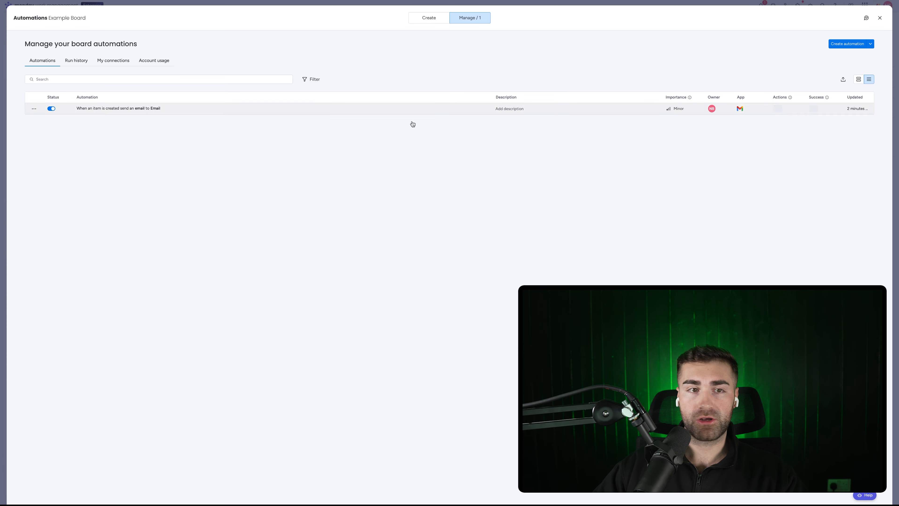
left_click(114, 109)
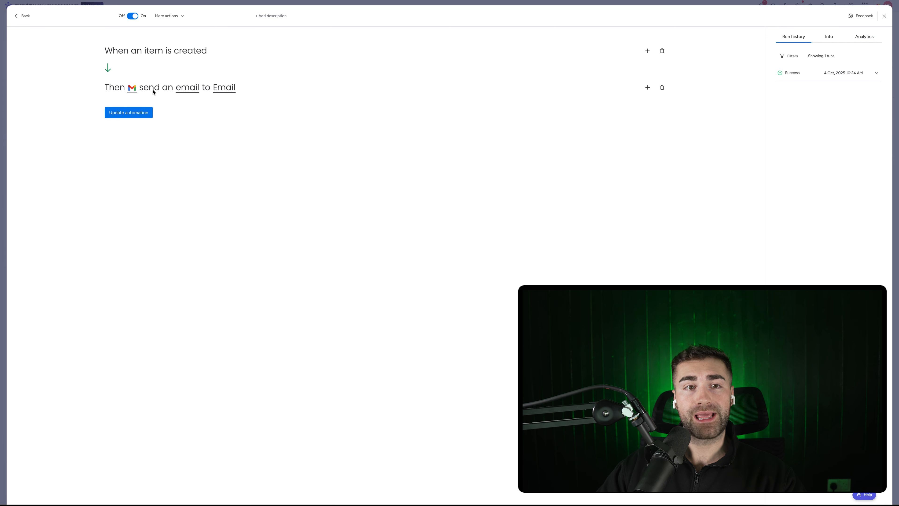
left_click(188, 90)
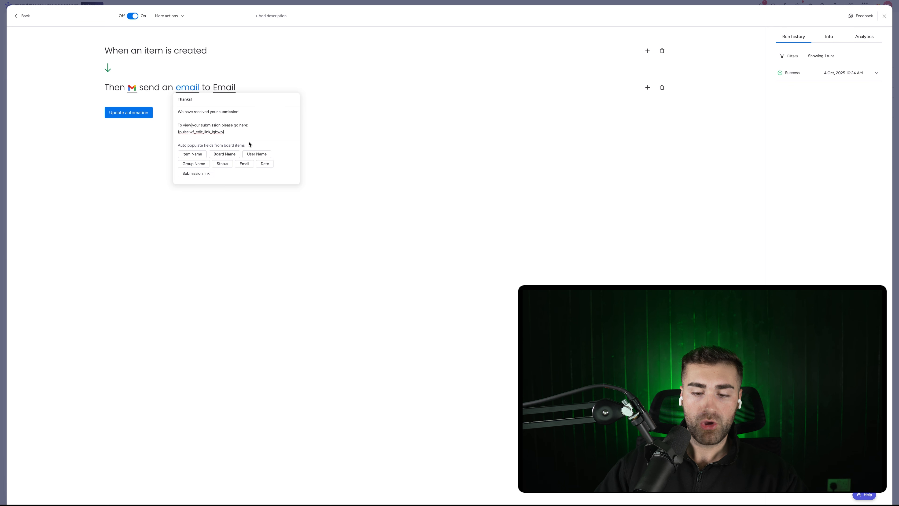
type("or edit")
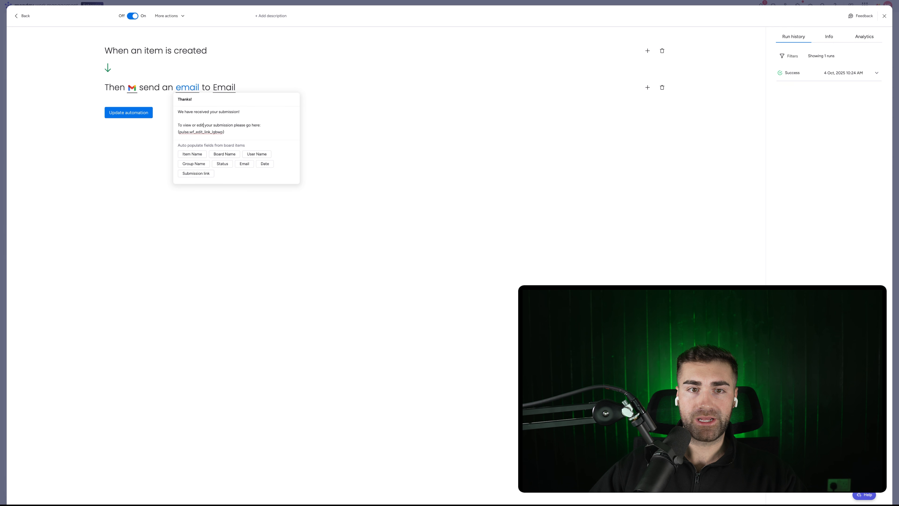
left_click(407, 134)
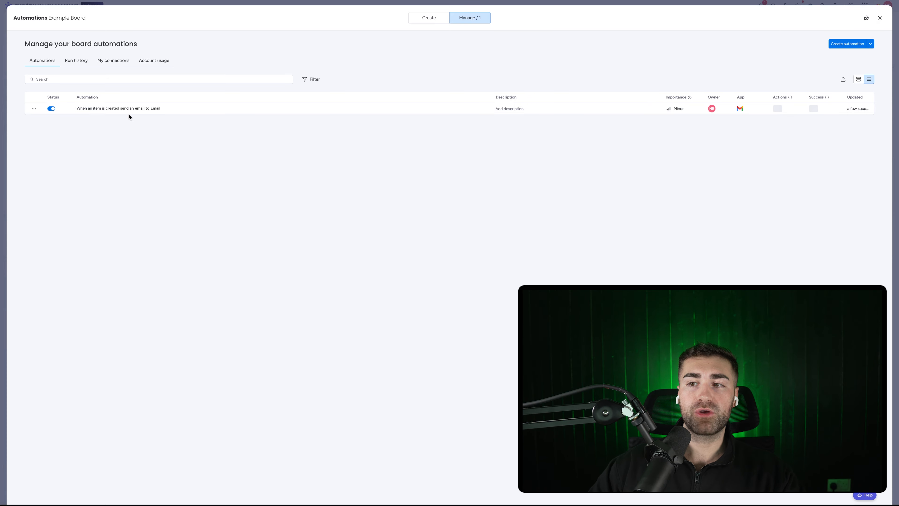
key("Escape")
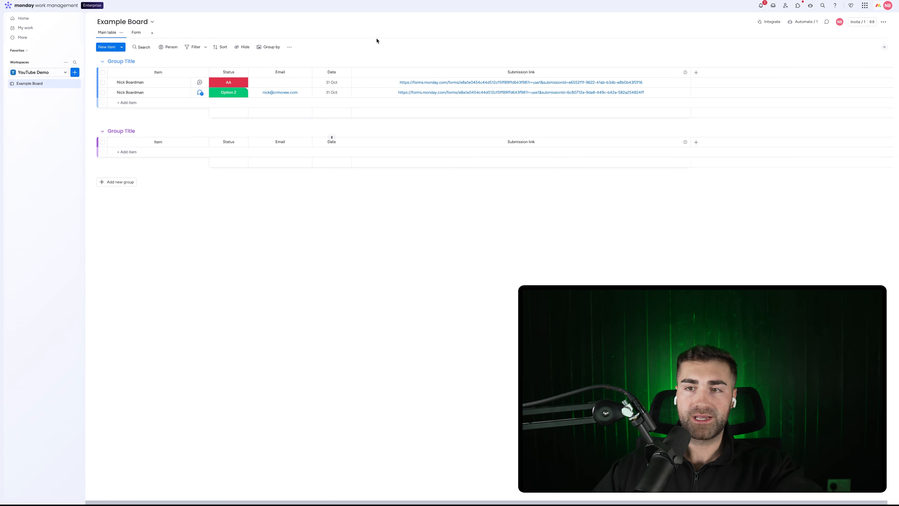
left_click(133, 37)
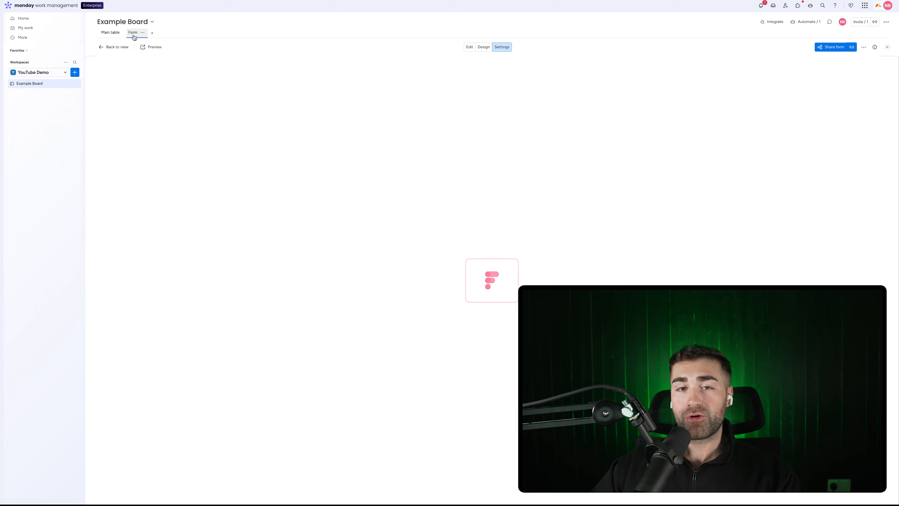
scroll(634, 161, "down", 3)
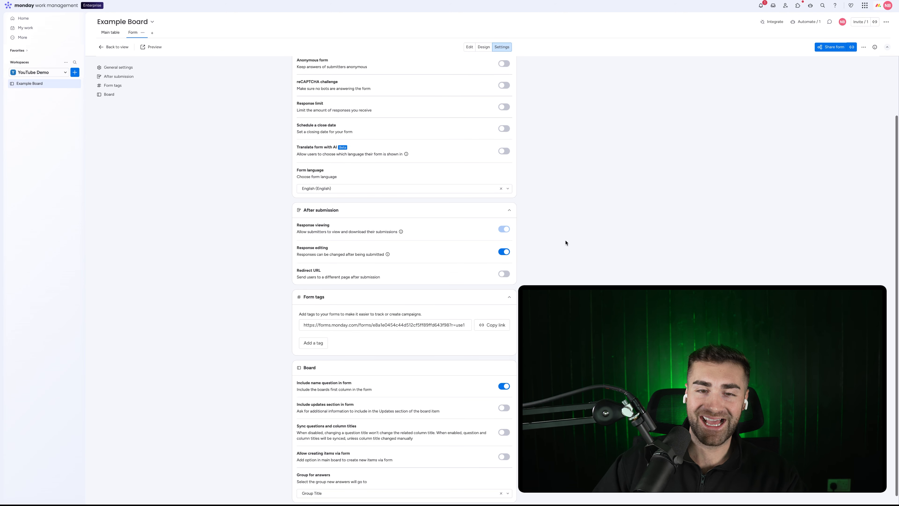
scroll(565, 243, "down", 1)
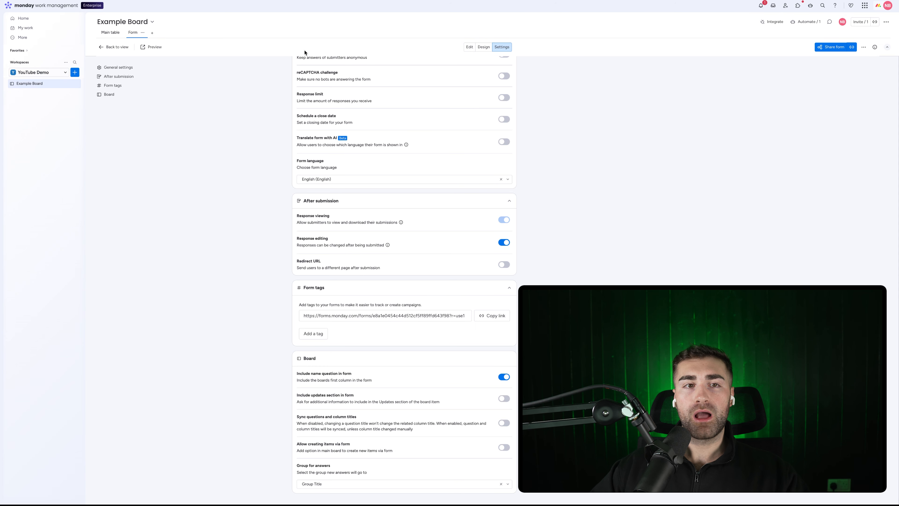
left_click(109, 32)
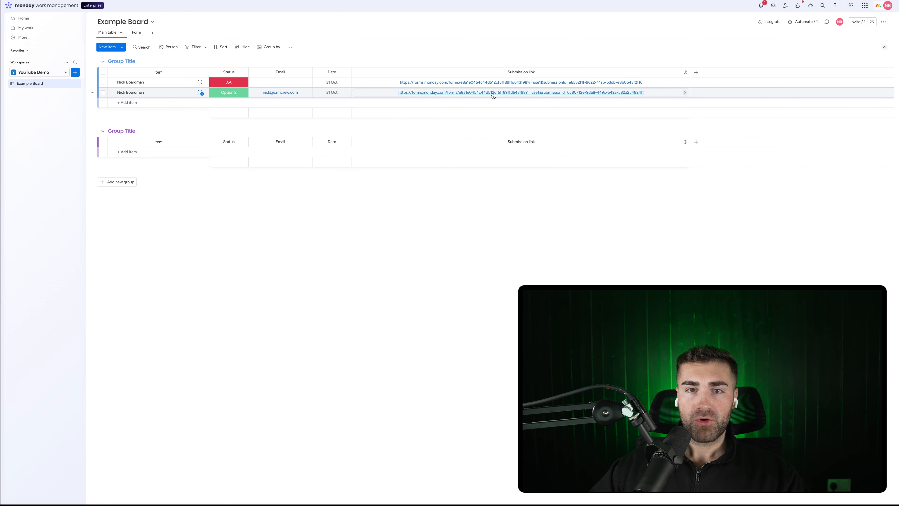
left_click(503, 93)
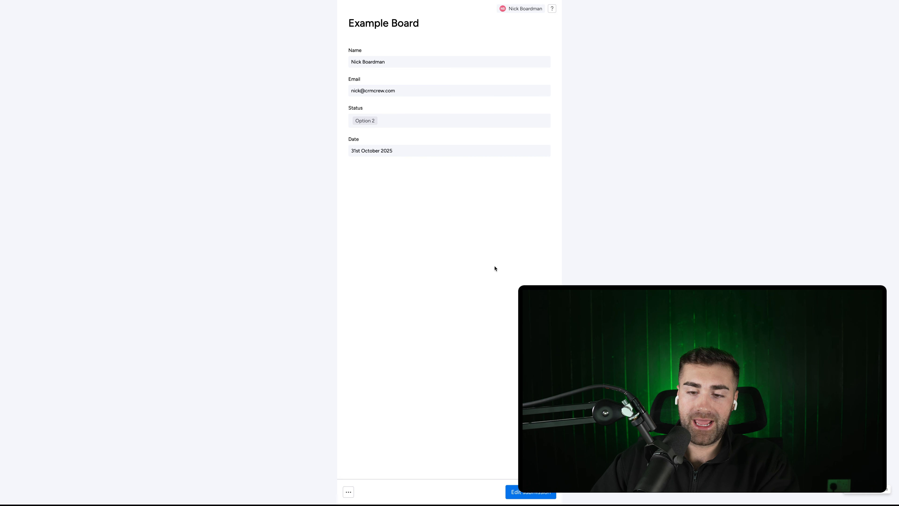
left_click(517, 491)
triple_click(417, 131)
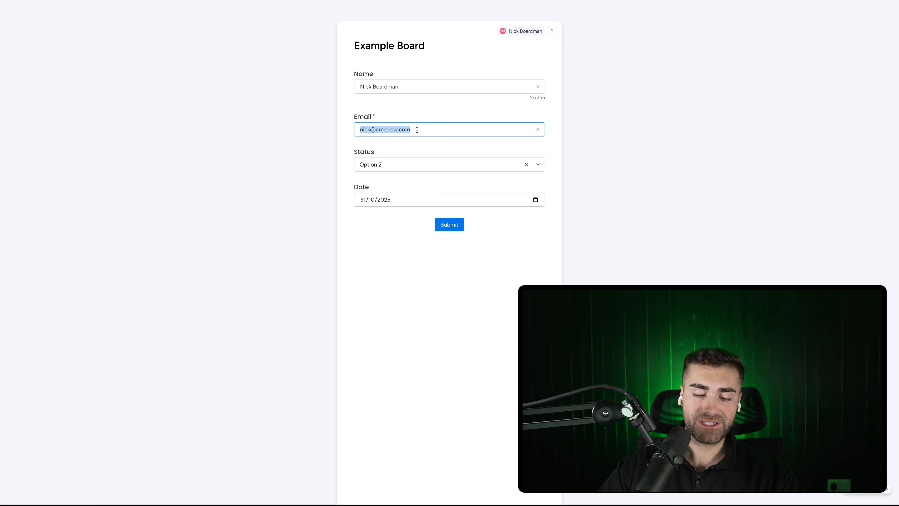
left_click(656, 122)
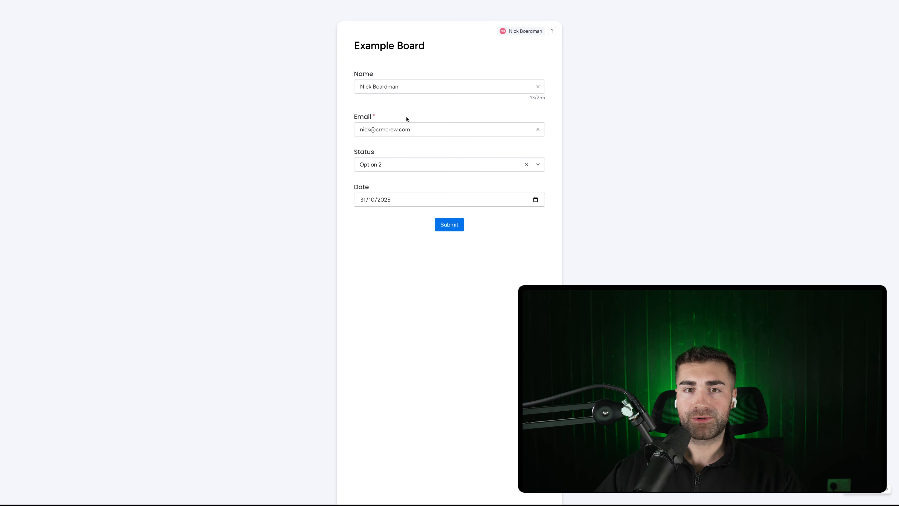
double_click(363, 74)
double_click(365, 117)
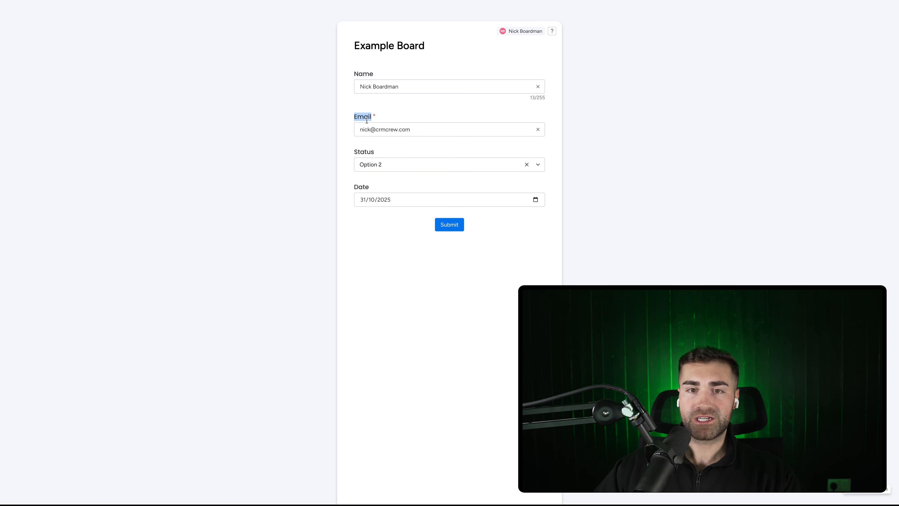
left_click(385, 147)
double_click(362, 151)
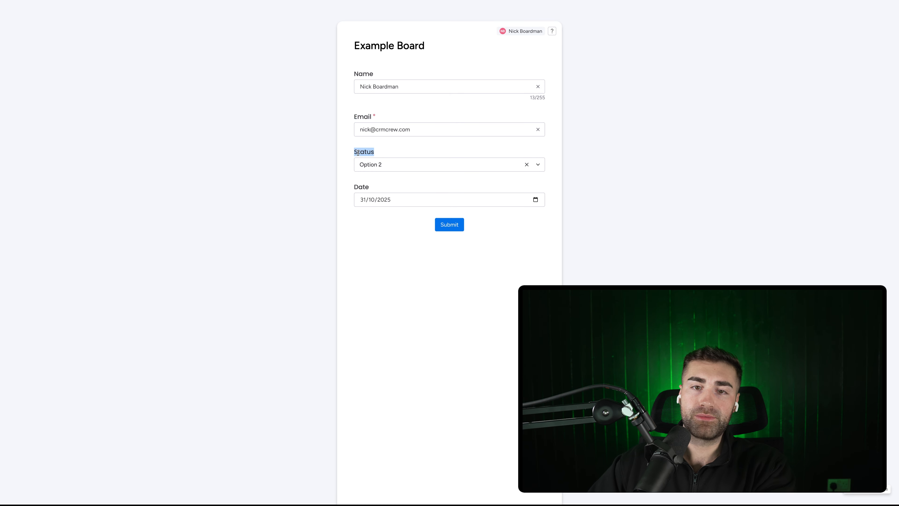
left_click(374, 191)
double_click(363, 188)
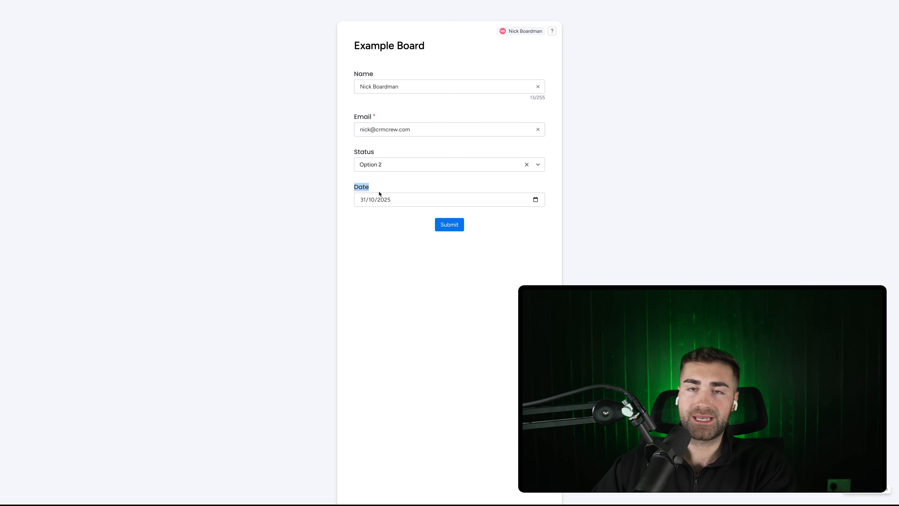
left_click(416, 259)
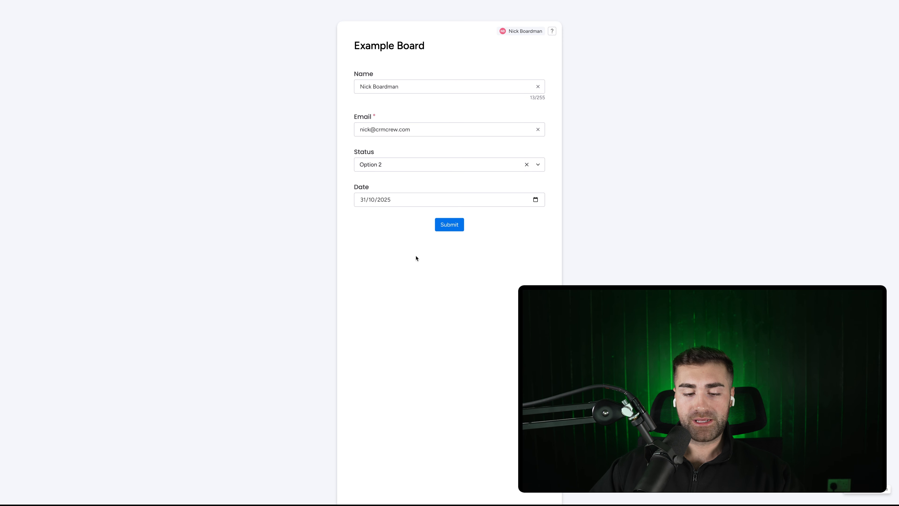
key("super+w")
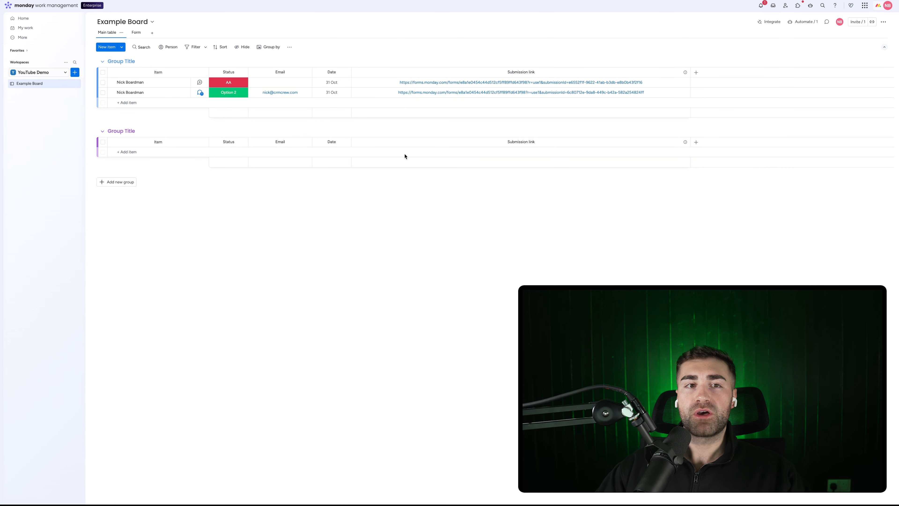
Step: Toggle the form's Response editing off and on, leaving it enabled, then return to Main table
left_click(136, 32)
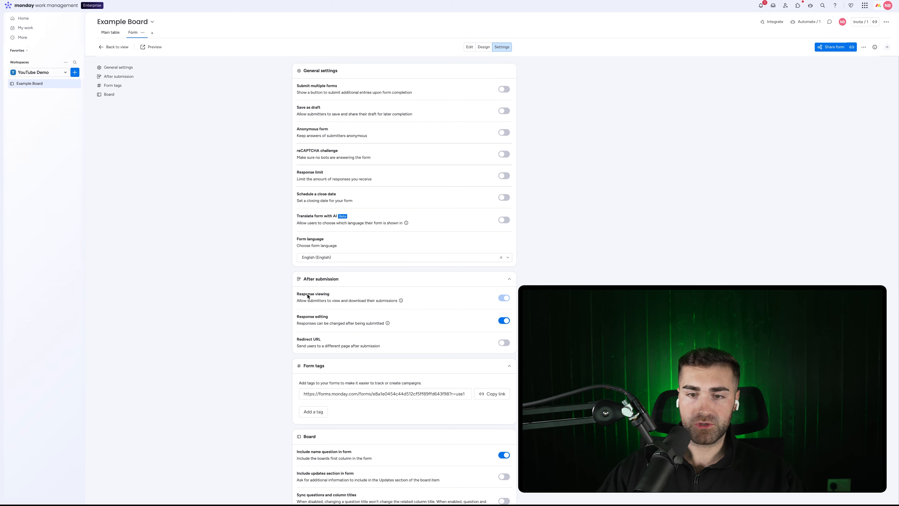
scroll(324, 317, "down", 1)
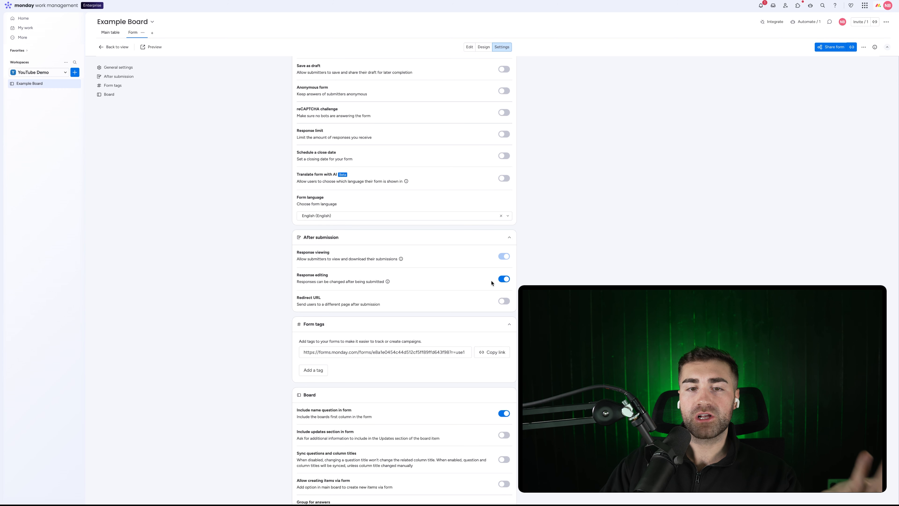
left_click(503, 280)
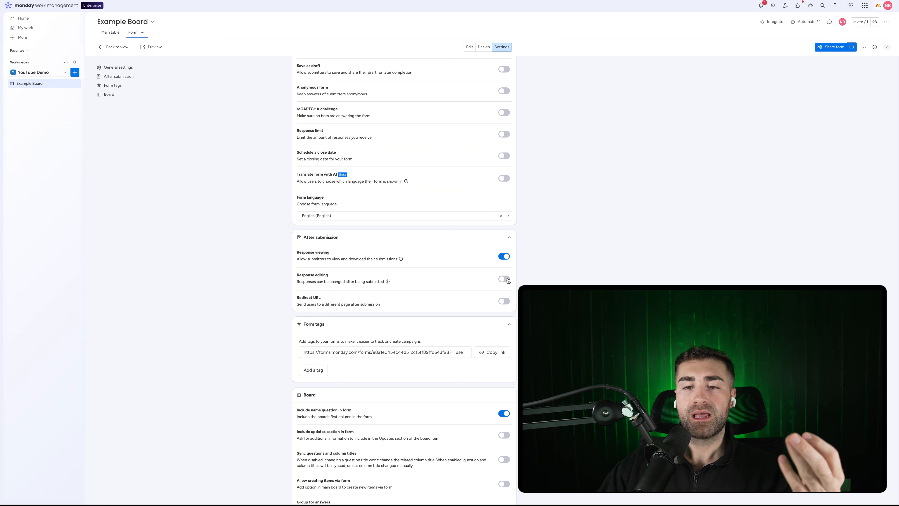
left_click(505, 280)
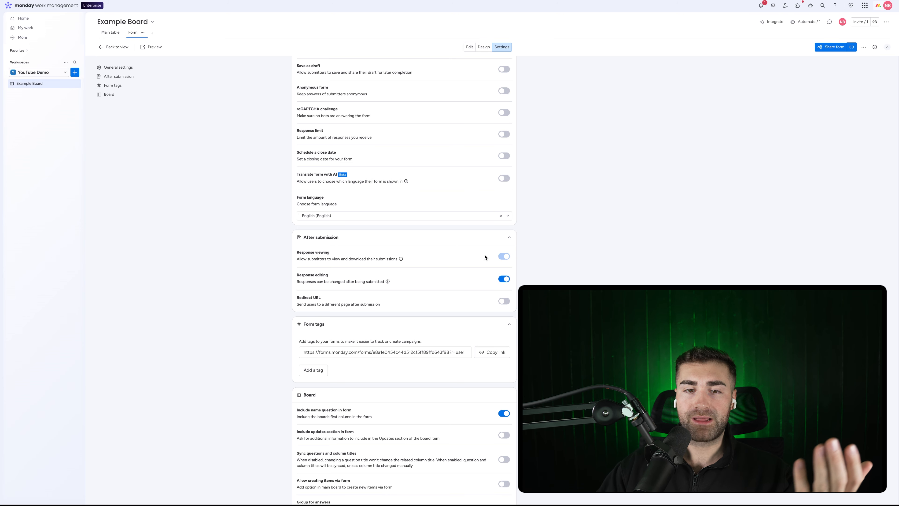
scroll(425, 286, "up", 2)
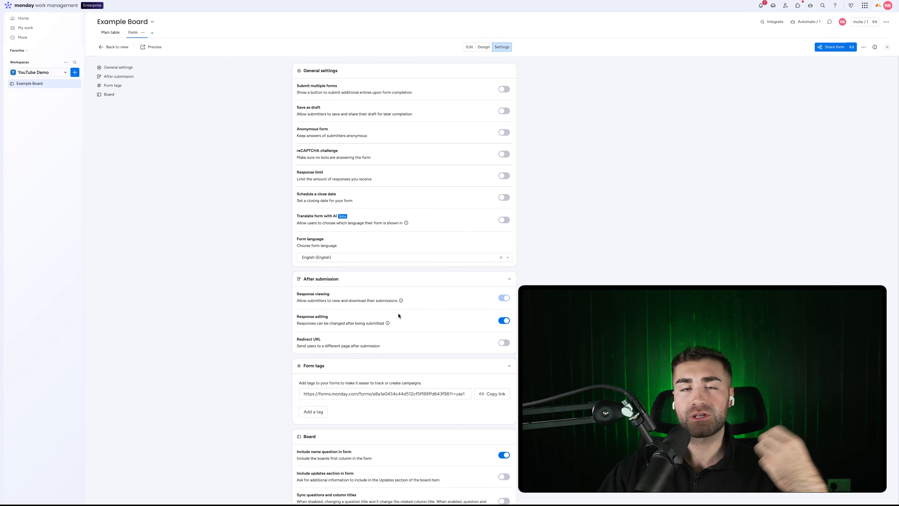
left_click(502, 321)
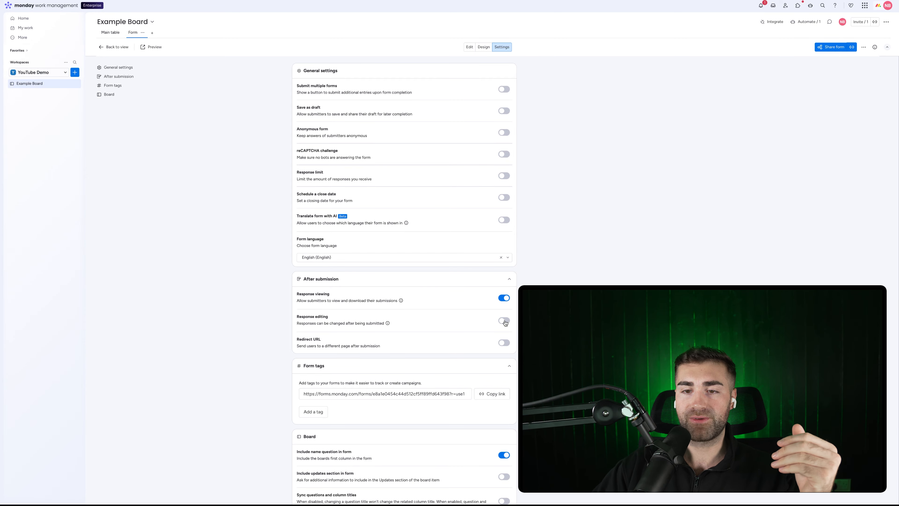
left_click(504, 321)
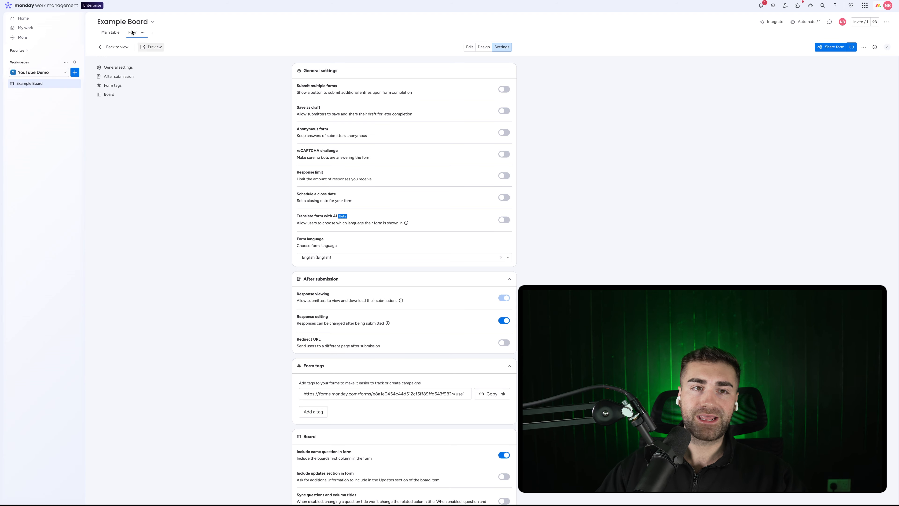
left_click(110, 33)
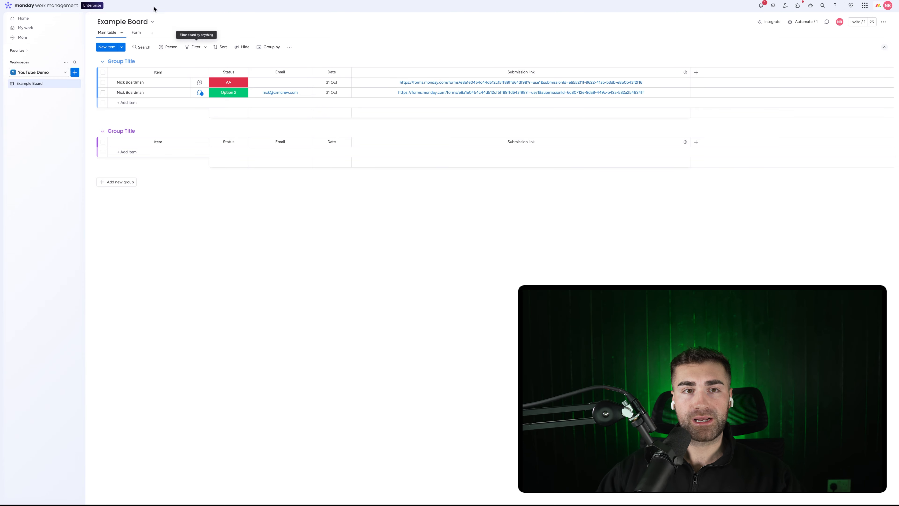
Step: Browse the board's list of views available to add
left_click(152, 33)
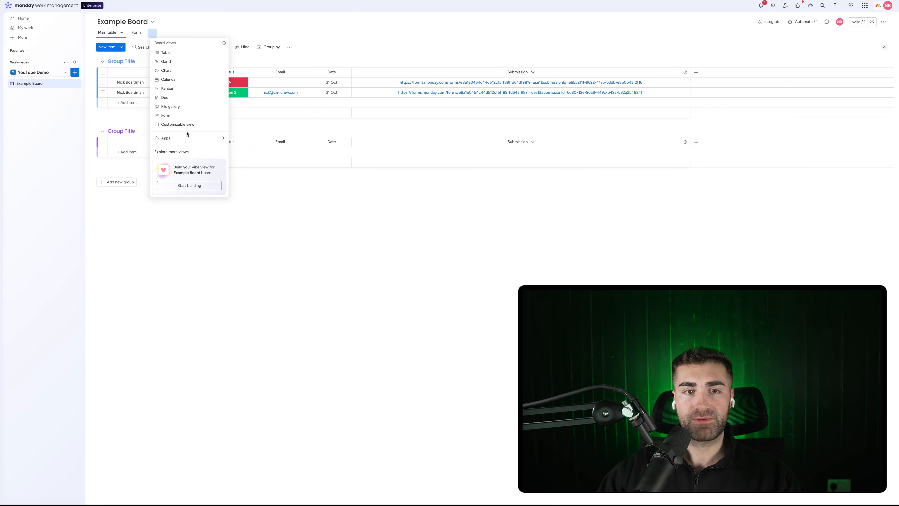
mouse_move(175, 138)
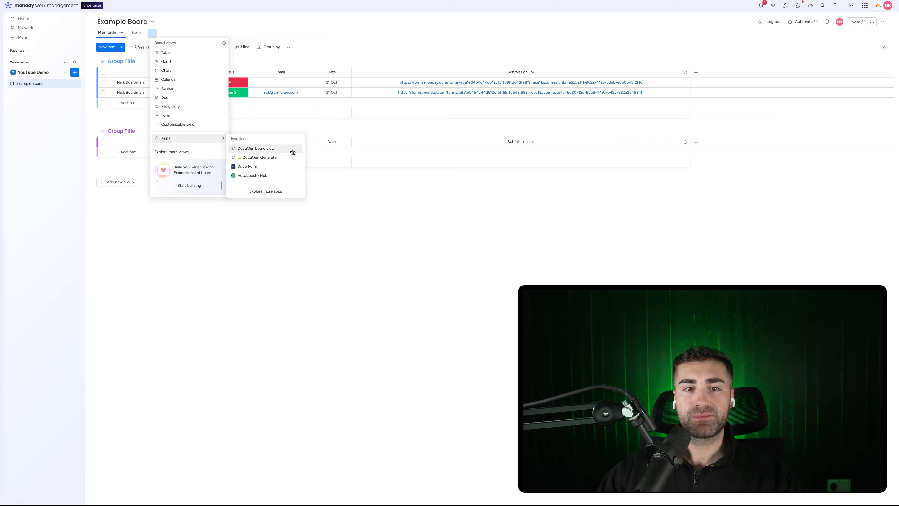
mouse_move(247, 170)
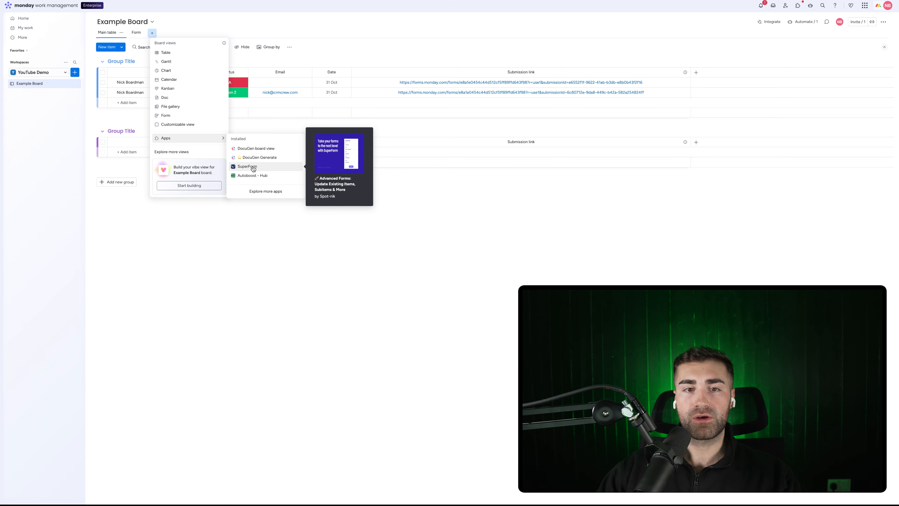
left_click(443, 198)
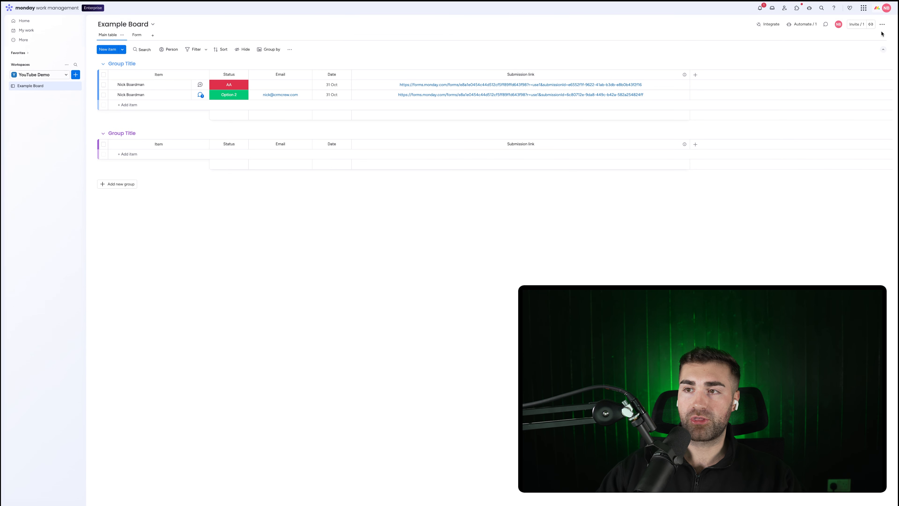
Step: Search the apps marketplace for 'superforms', then add SuperForm as a board view
left_click(883, 25)
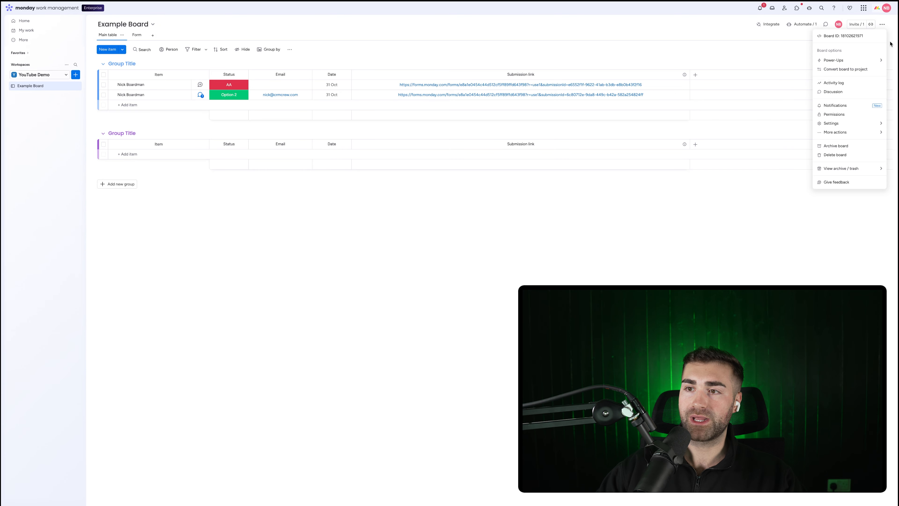
mouse_move(839, 60)
left_click(779, 90)
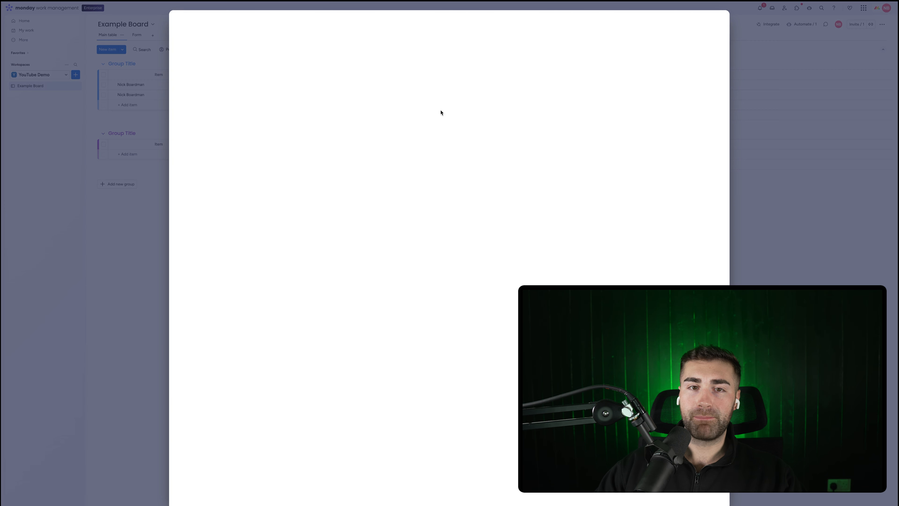
left_click(410, 71)
type("sup")
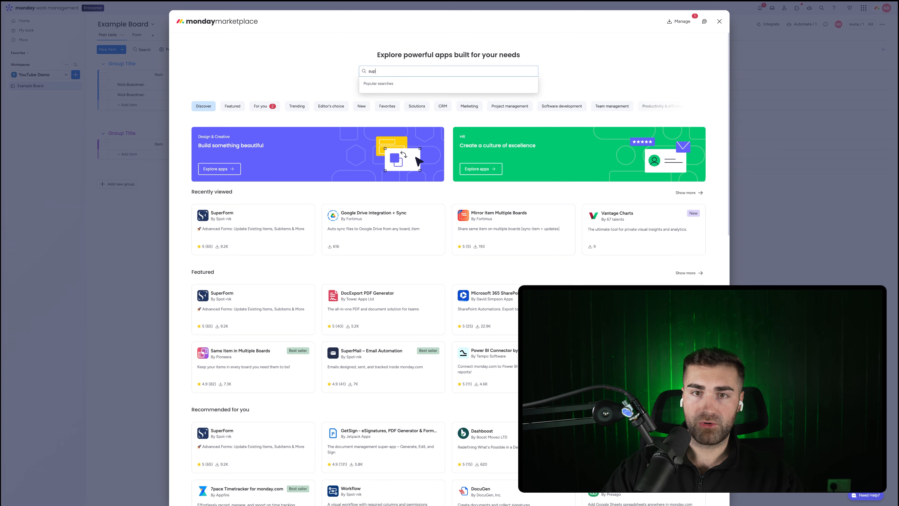
type("erforms")
key("Return")
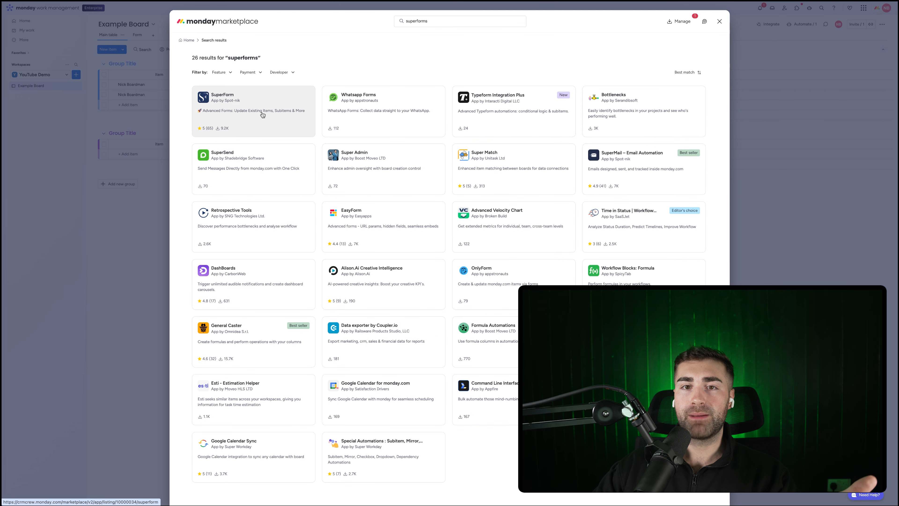
left_click(719, 21)
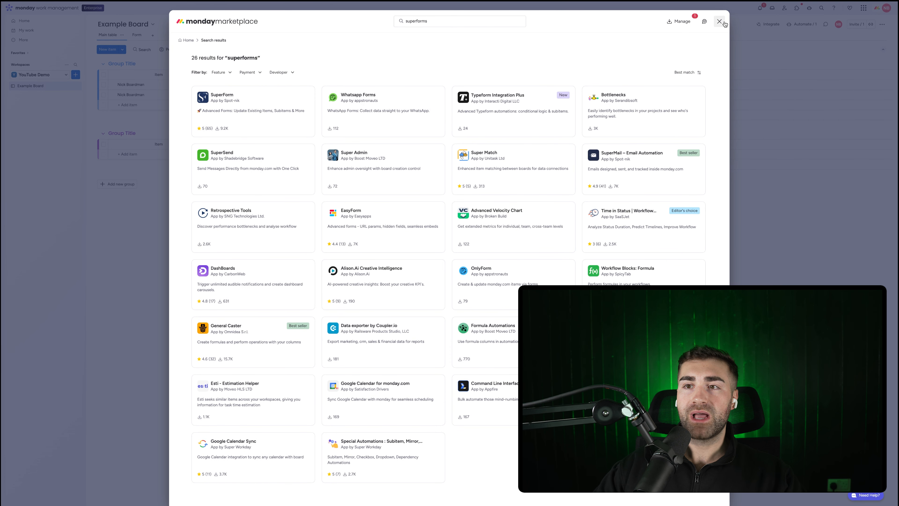
left_click(153, 35)
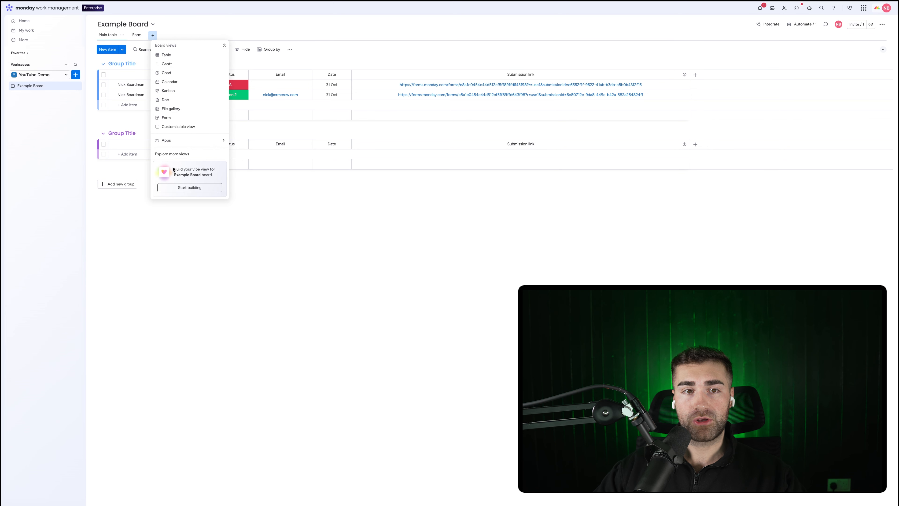
left_click(376, 153)
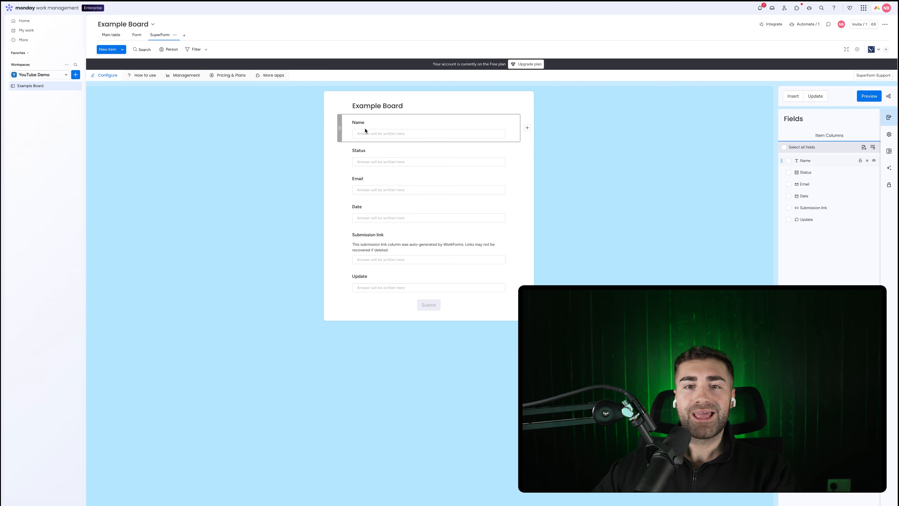
Step: Switch the SuperForm view to Update mode for editing existing items
left_click(140, 37)
left_click(160, 35)
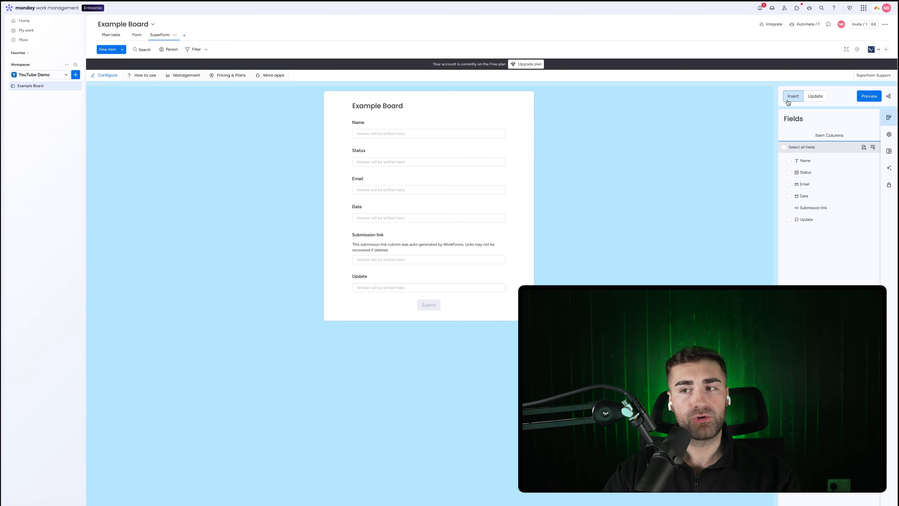
left_click(816, 96)
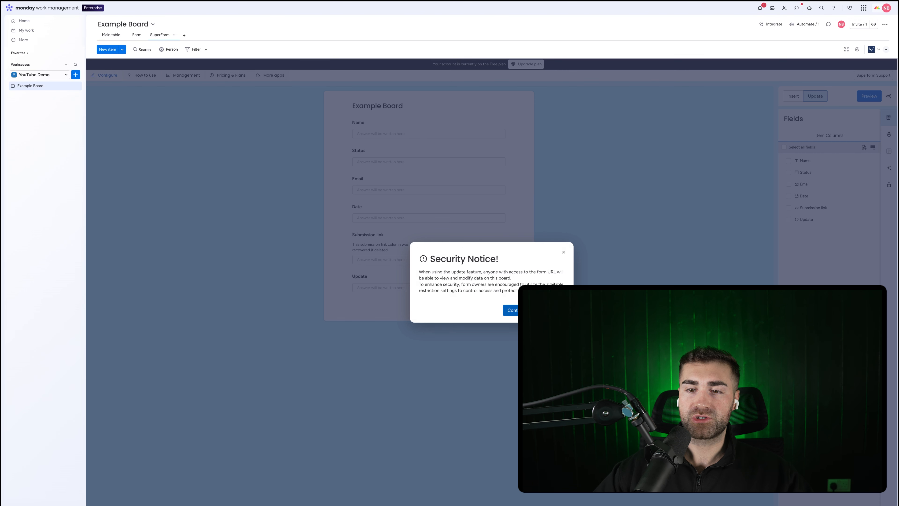
Step: Make Email read-only and place it above Status, and hide the Update and Submission link fields
left_click(511, 311)
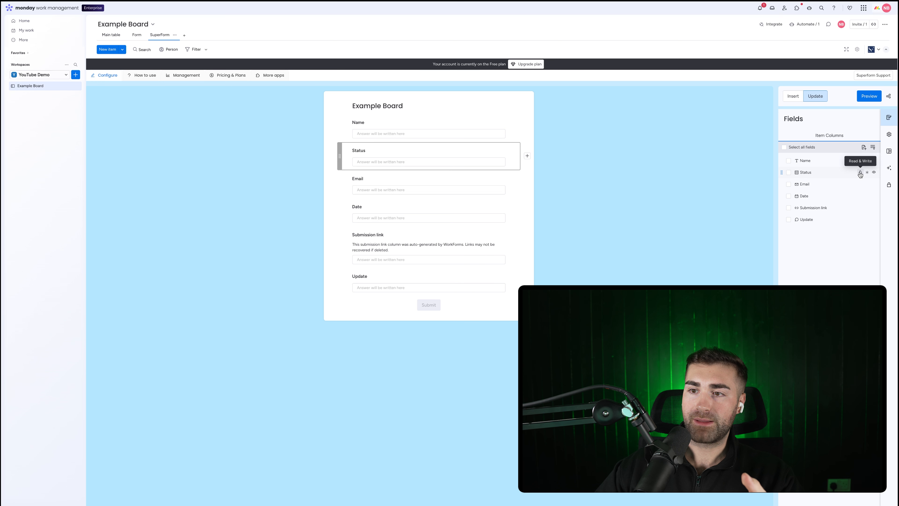
left_click(860, 183)
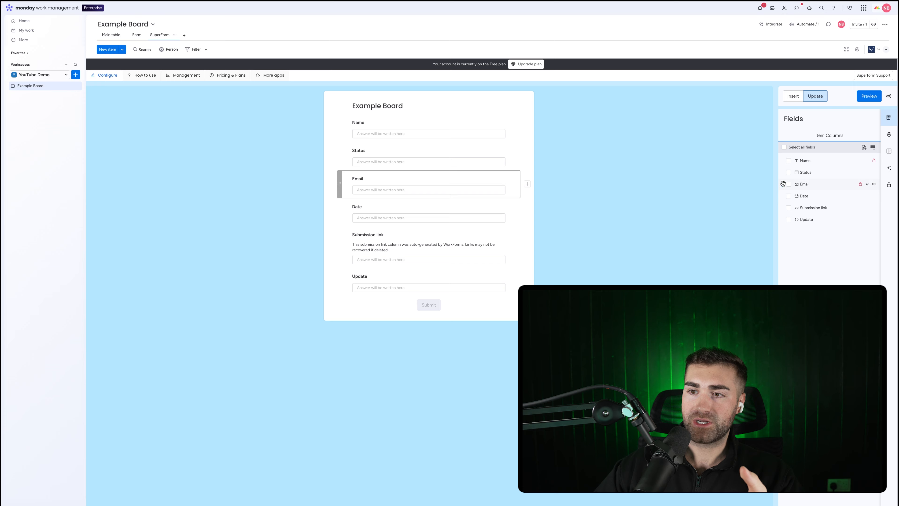
left_click_drag(783, 183, 783, 172)
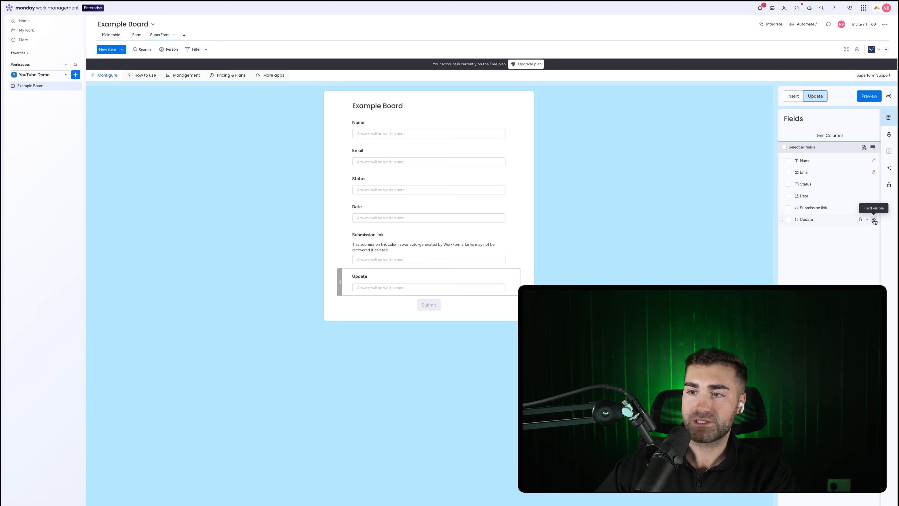
left_click(874, 219)
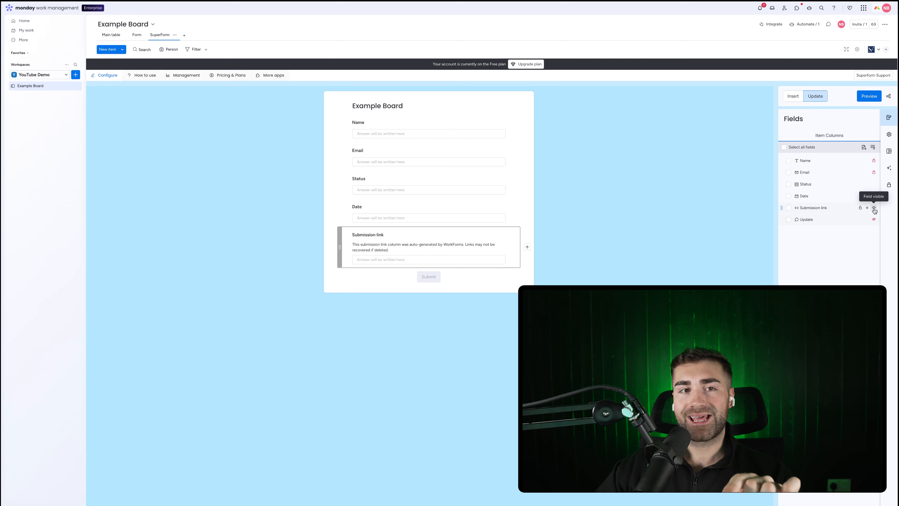
right_click(874, 210)
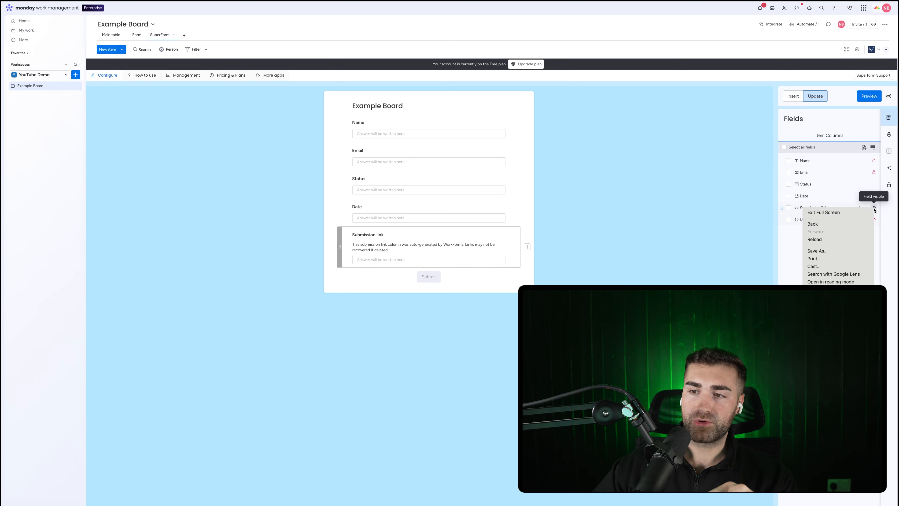
left_click(865, 202)
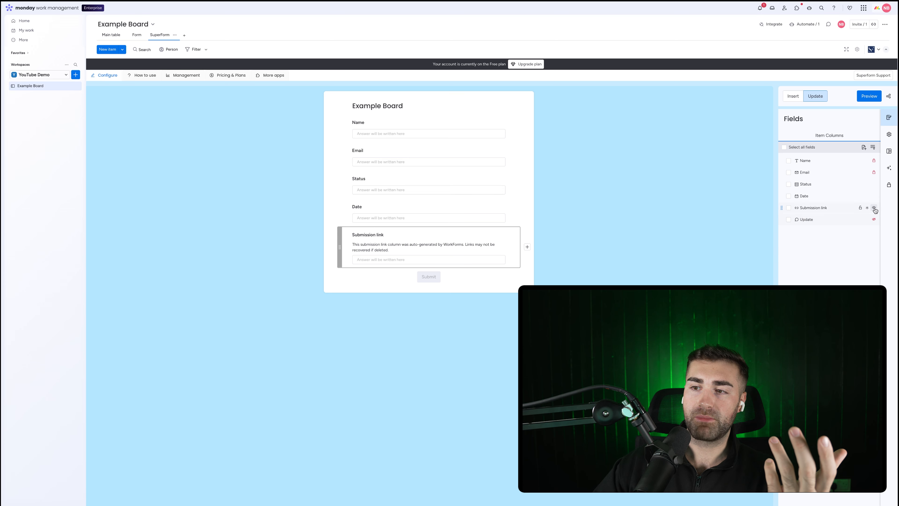
left_click(874, 209)
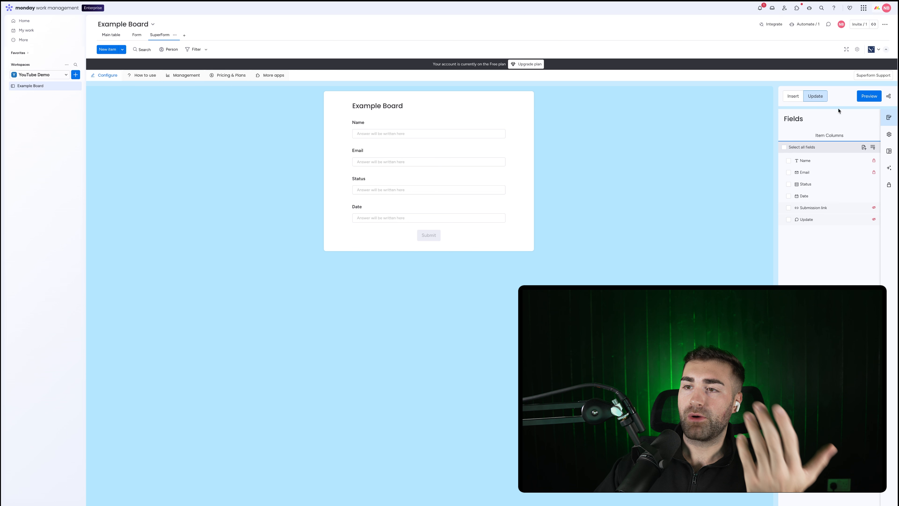
left_click(889, 134)
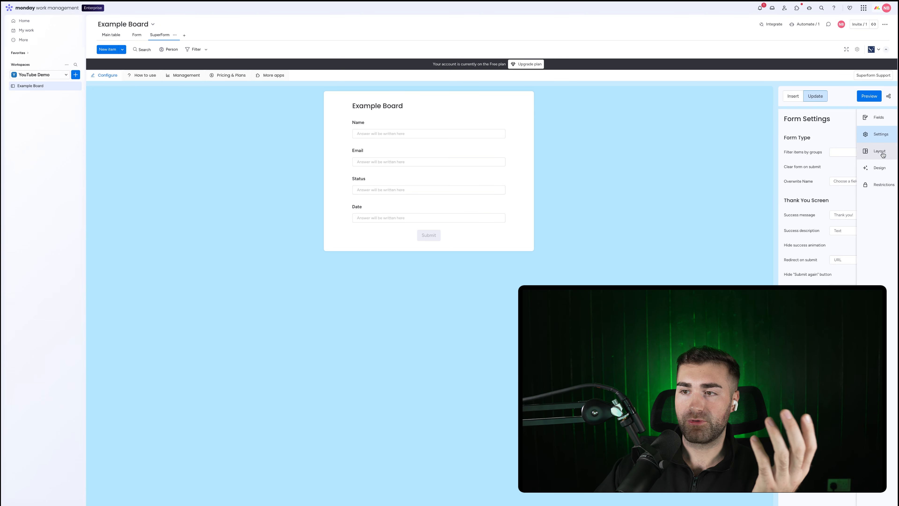
Step: Set the form's page background colour to white (#ffffff)
left_click(881, 151)
left_click(880, 168)
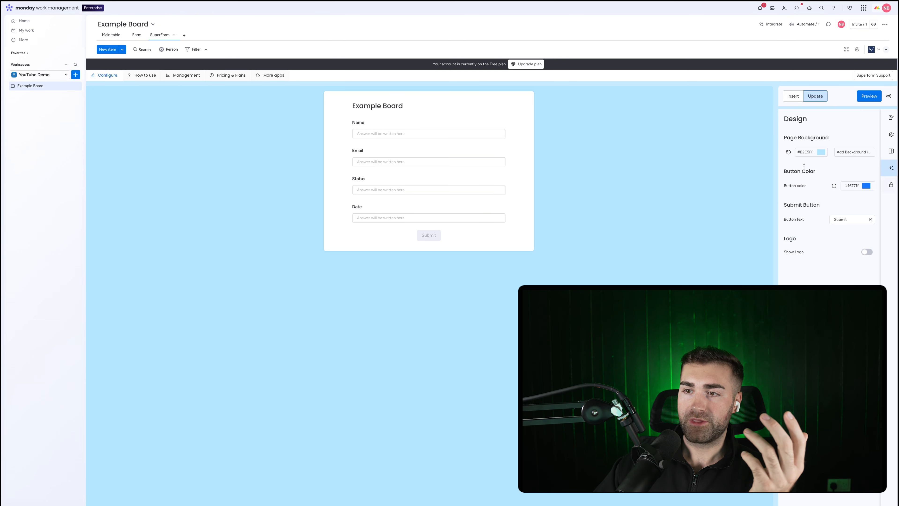
left_click(818, 153)
left_click_drag(848, 136, 809, 102)
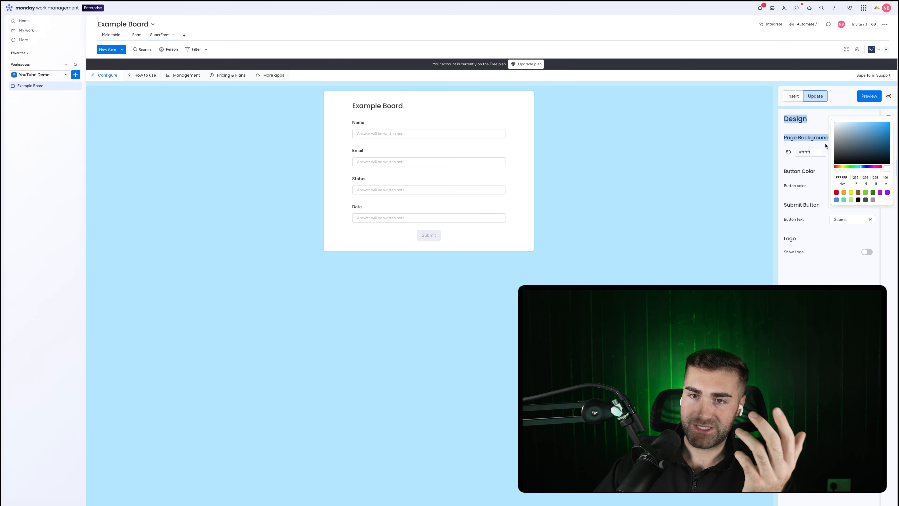
left_click(719, 226)
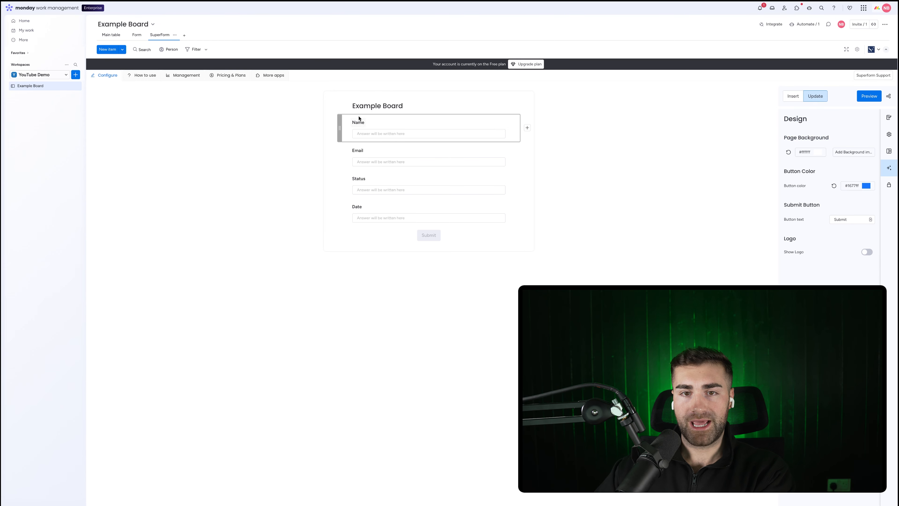
Step: Retitle the form 'Example Update Form' by replacing 'Board' with 'Update Form'
left_click(379, 107)
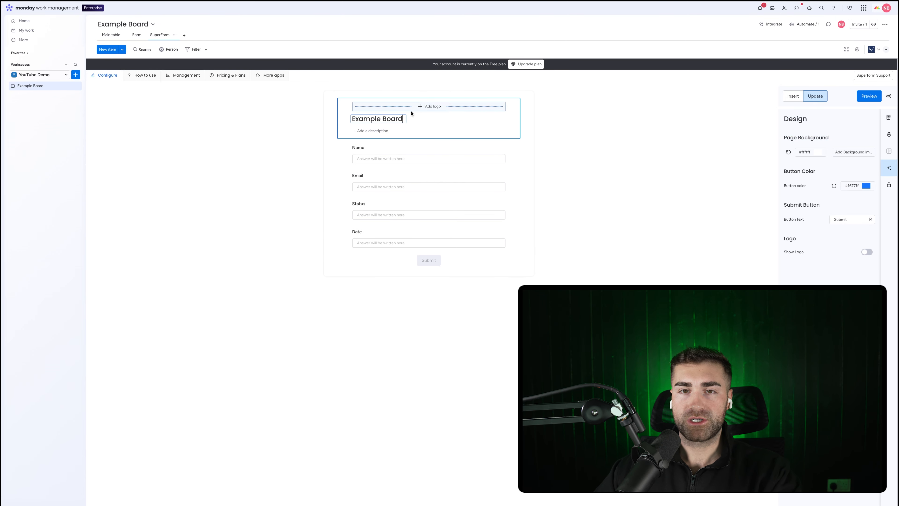
double_click(392, 118)
type("FU")
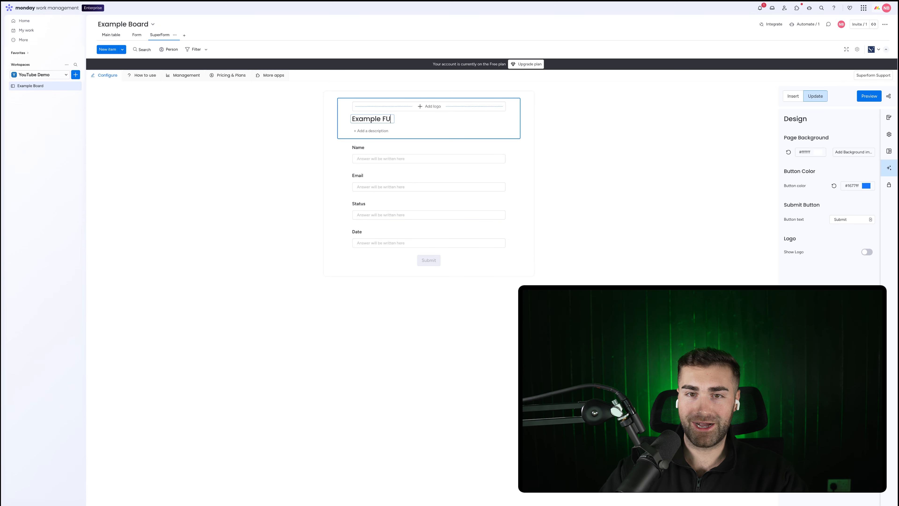
key("BackSpace")
key("BackSpace")
type("Update Fo")
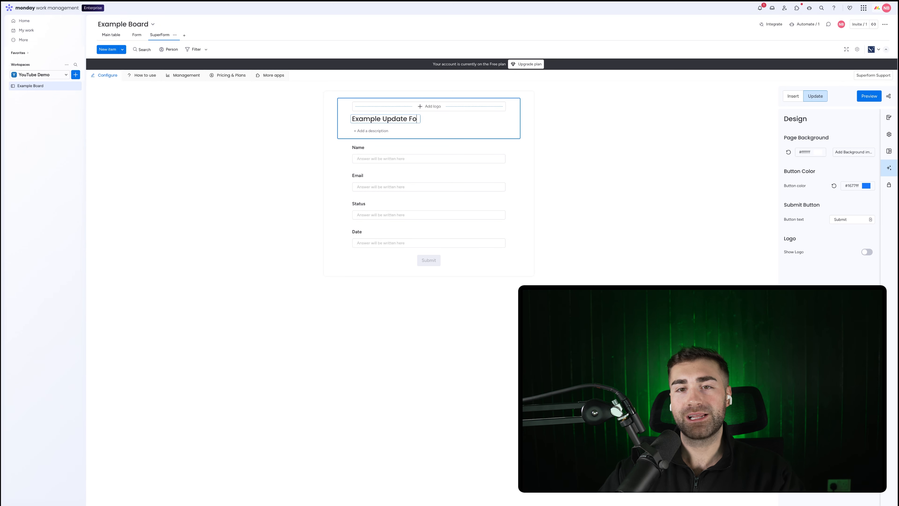
type("rm")
key("Return")
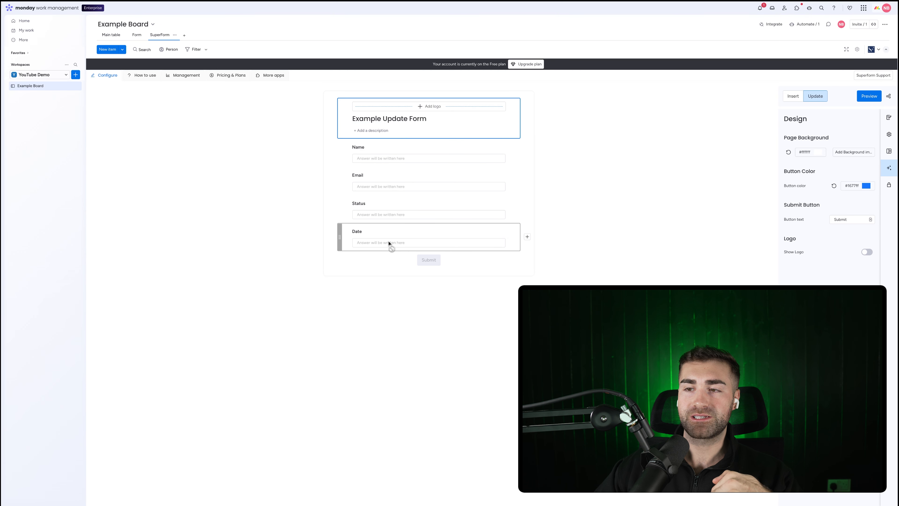
left_click(876, 120)
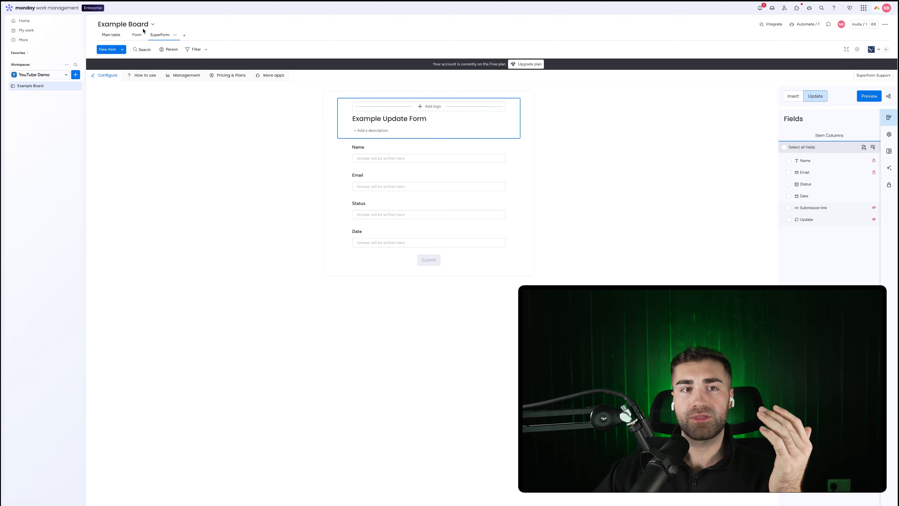
Step: Add a Link column named 'SuperForm Link' to the main table
left_click(110, 34)
left_click(694, 75)
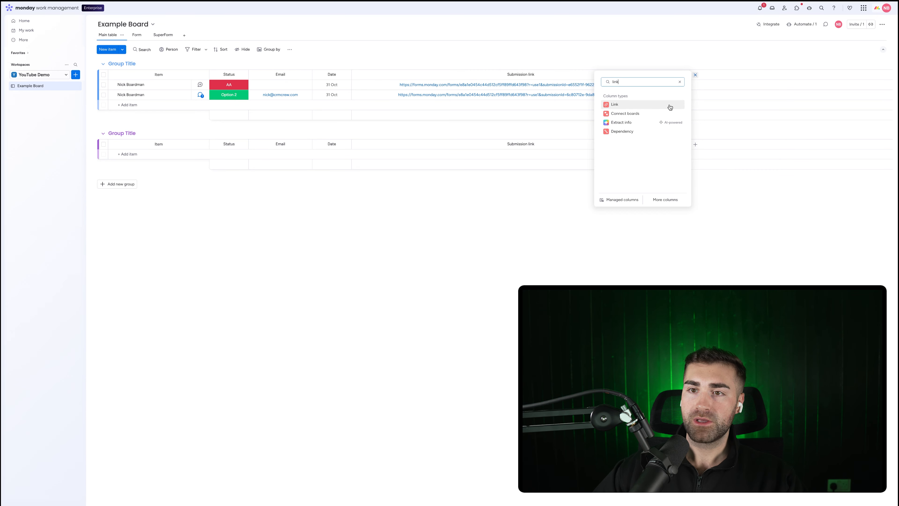
left_click(671, 107)
left_click(709, 74)
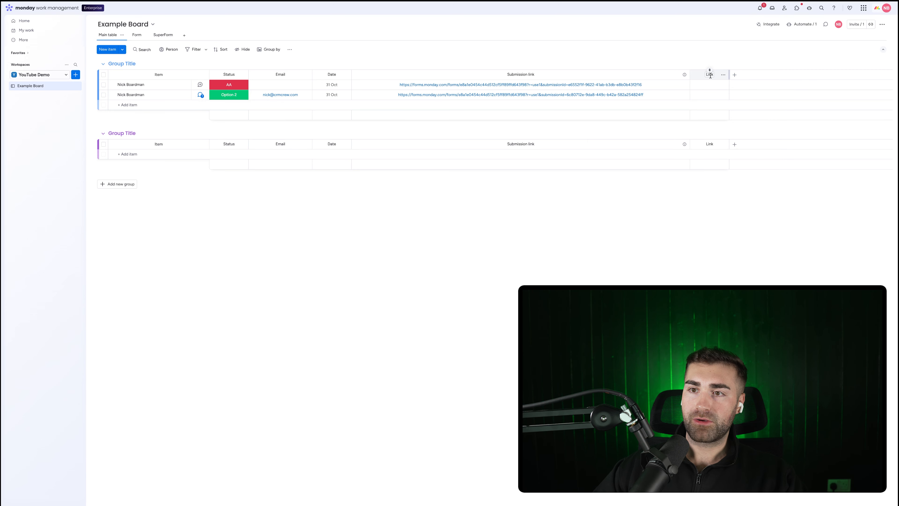
type("SuperForm")
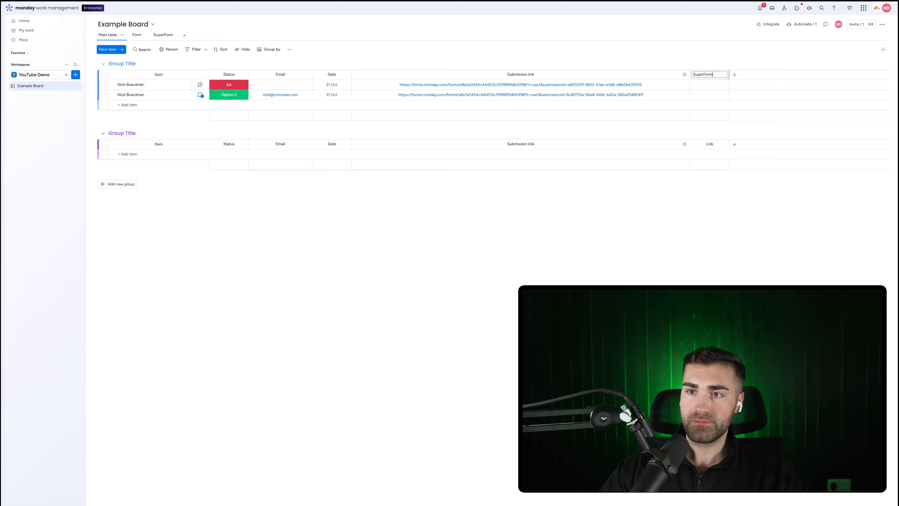
type(" Link")
key("Return")
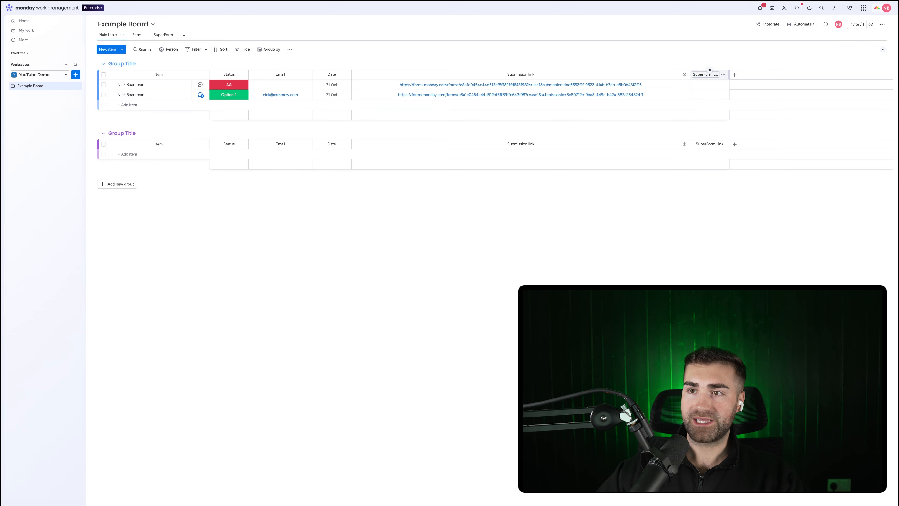
left_click(805, 24)
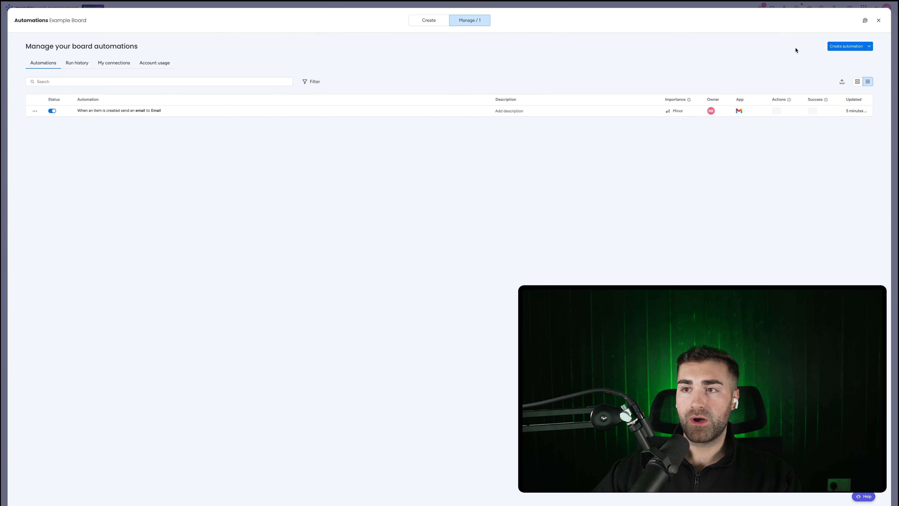
Step: Start a new automation triggered when an item is created
left_click(844, 46)
left_click(212, 63)
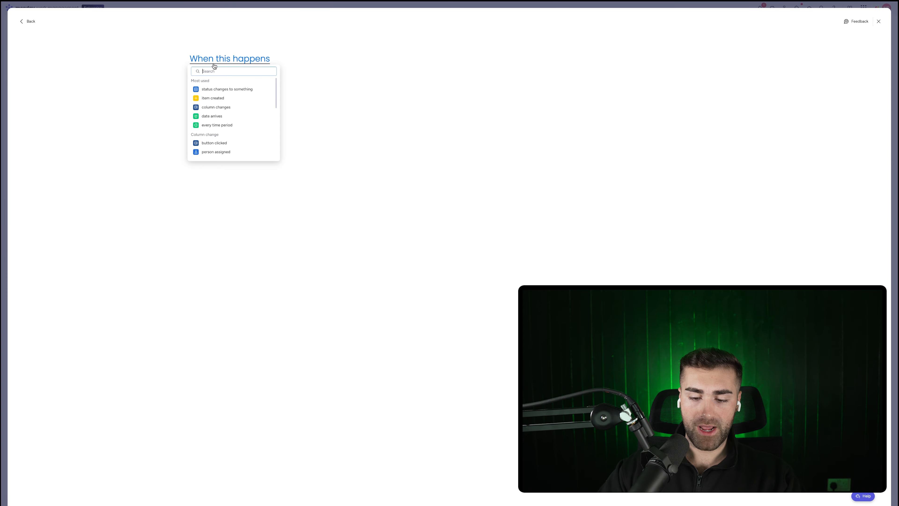
type("item")
left_click(213, 89)
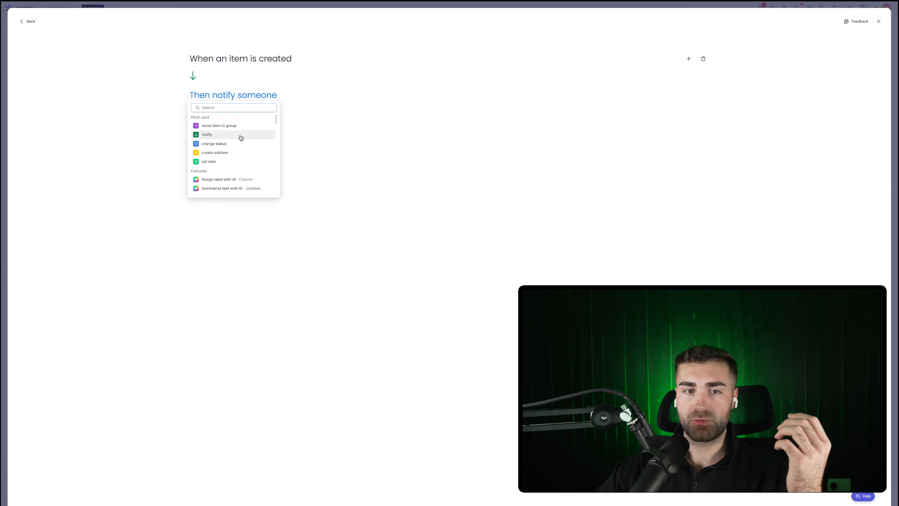
Step: Make the action generate a SuperForm update link into the SuperForm Link column, and save it
scroll(239, 139, "down", 2)
scroll(240, 141, "down", 10)
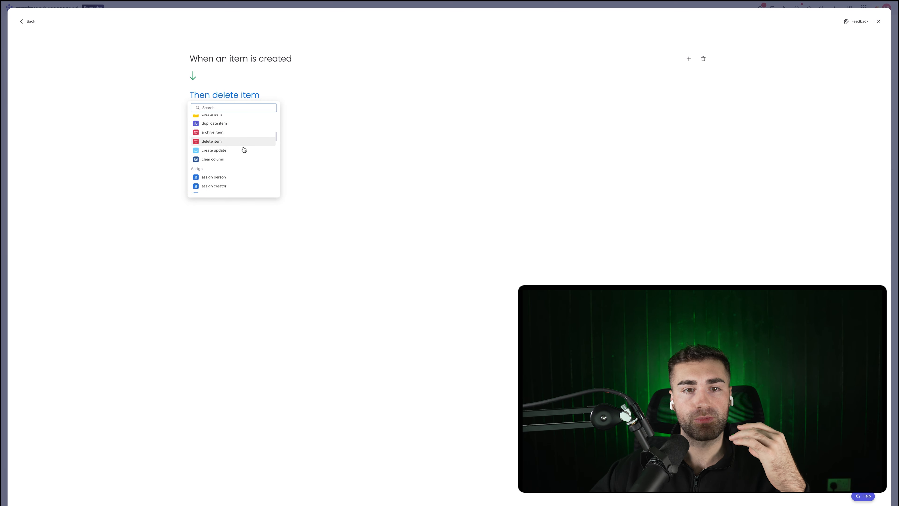
scroll(243, 151, "down", 6)
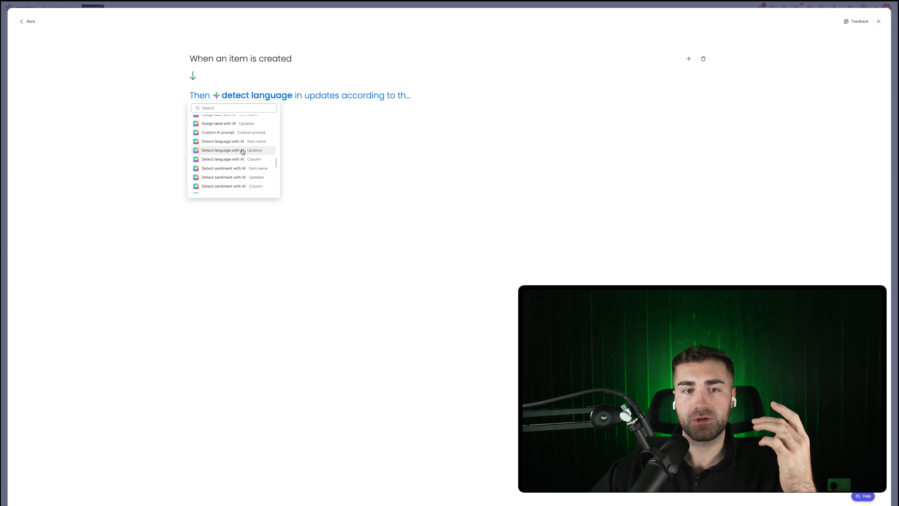
scroll(242, 150, "down", 3)
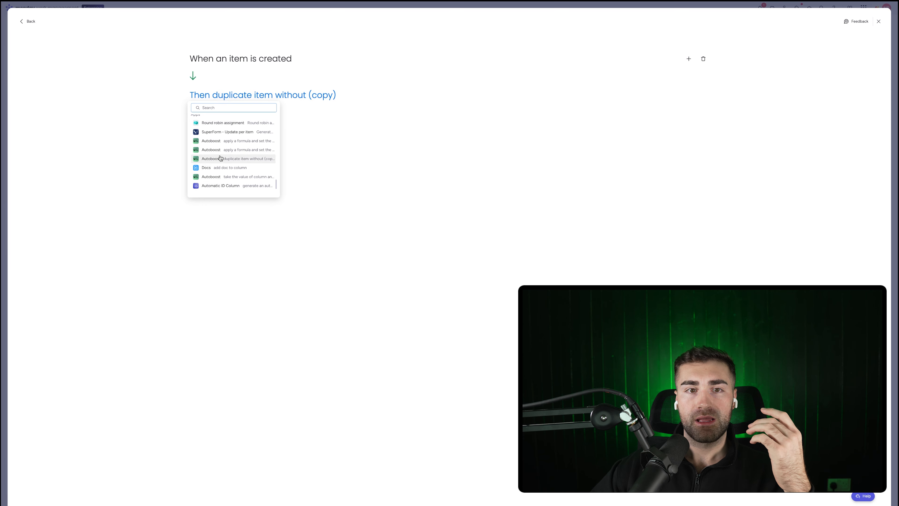
left_click(237, 132)
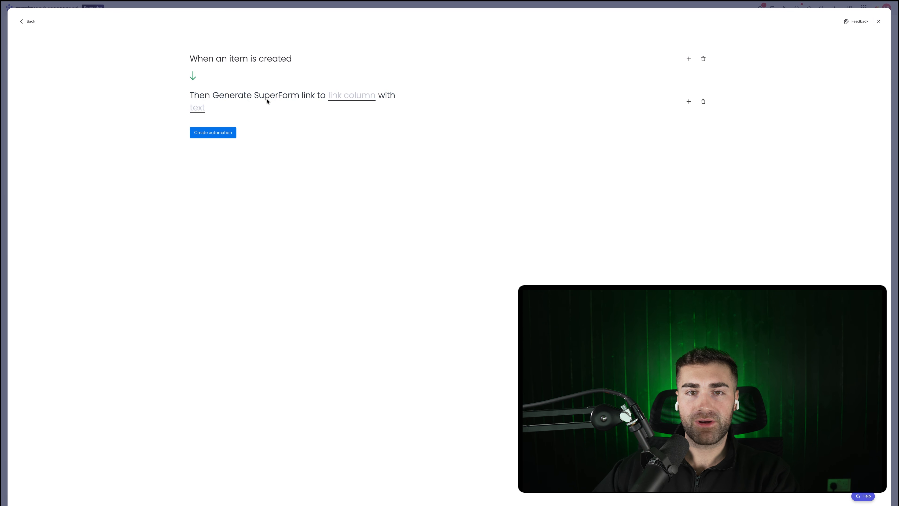
left_click(333, 99)
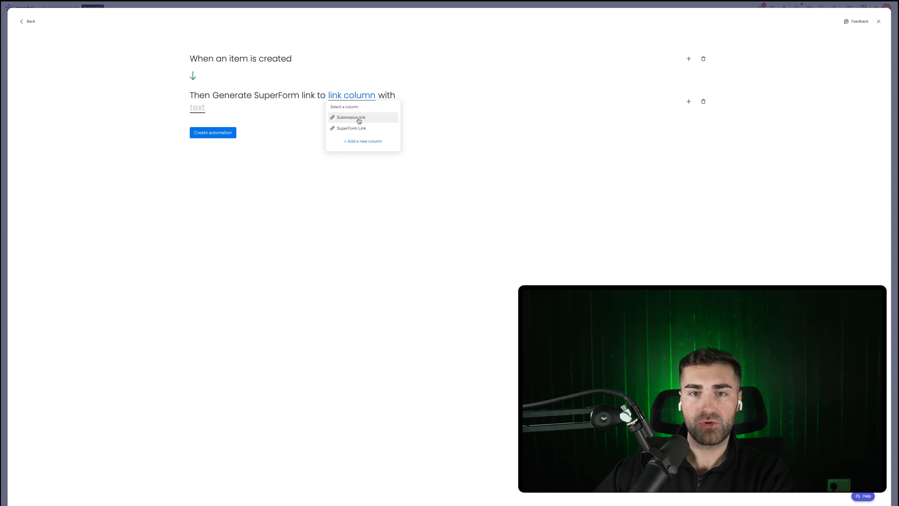
left_click(352, 129)
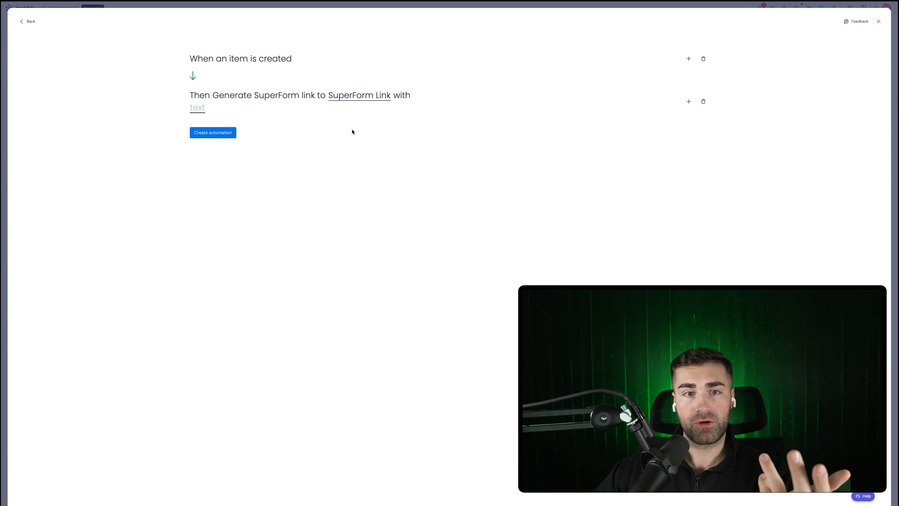
left_click(201, 109)
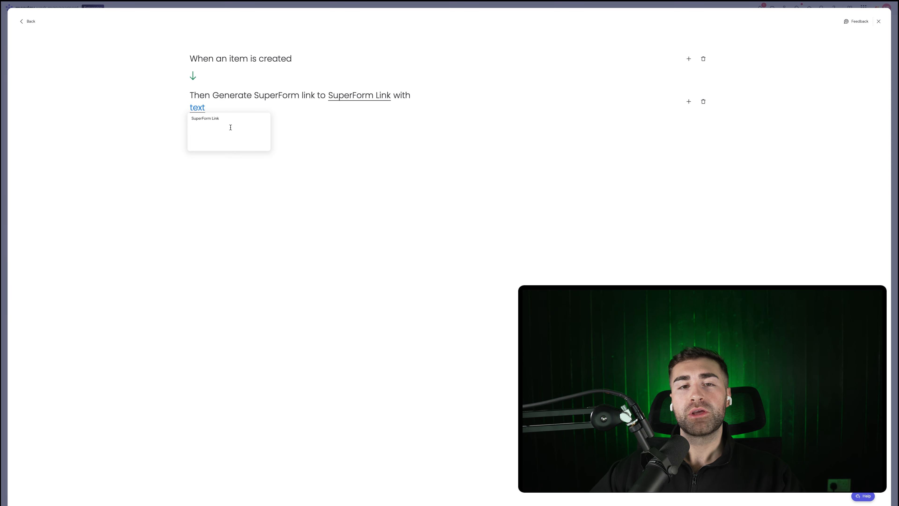
left_click(349, 143)
left_click(219, 133)
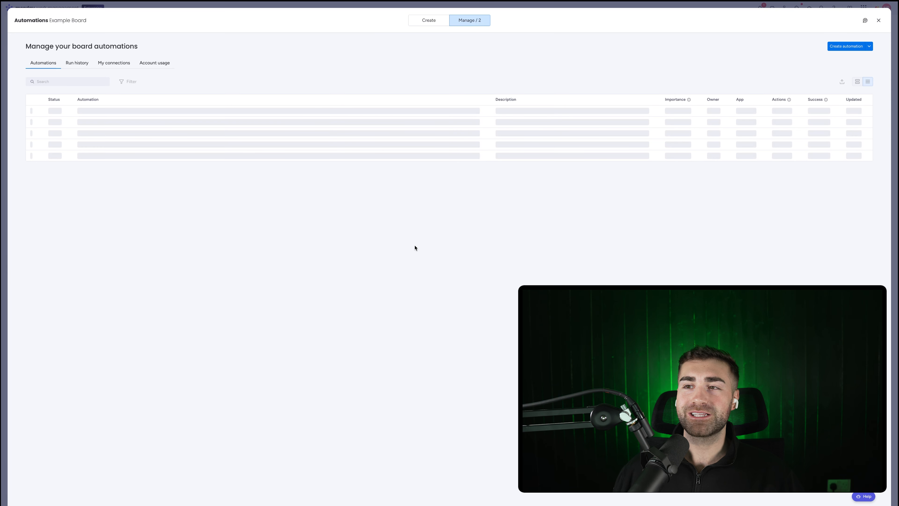
Step: Add an item named 'EXAMPLE RECORD' and open its generated SuperForm update form
key("Escape")
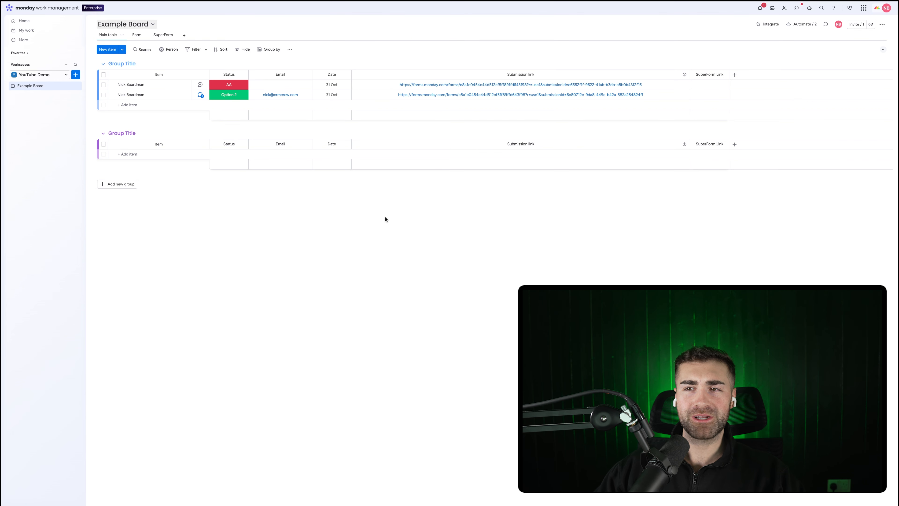
left_click(149, 104)
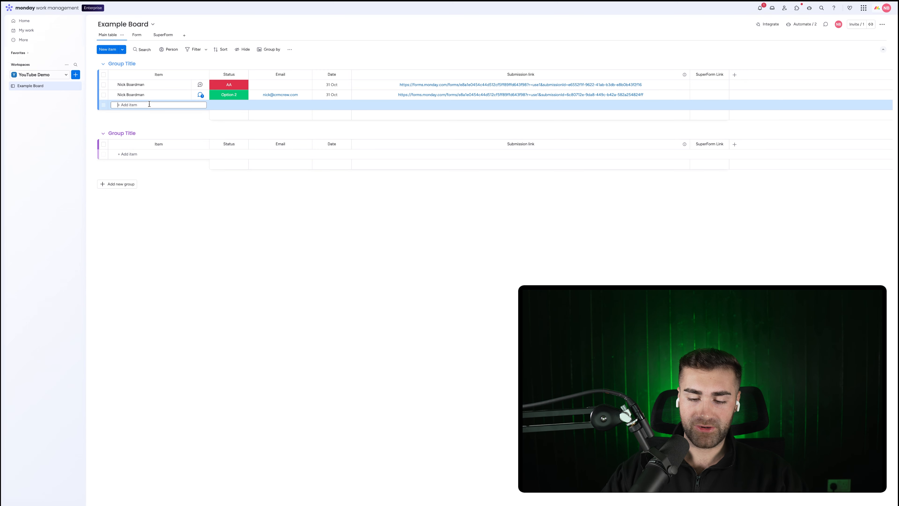
type("EXAMPLE RECORD")
key("Return")
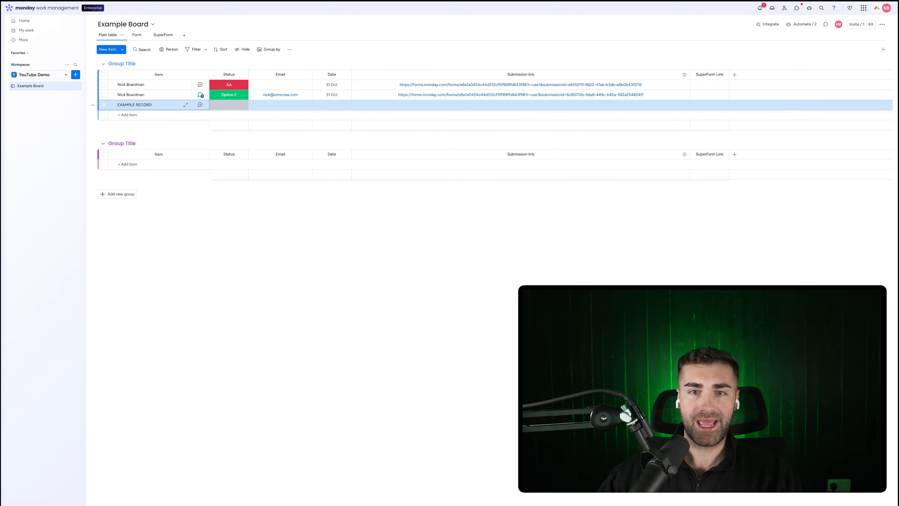
left_click(781, 61)
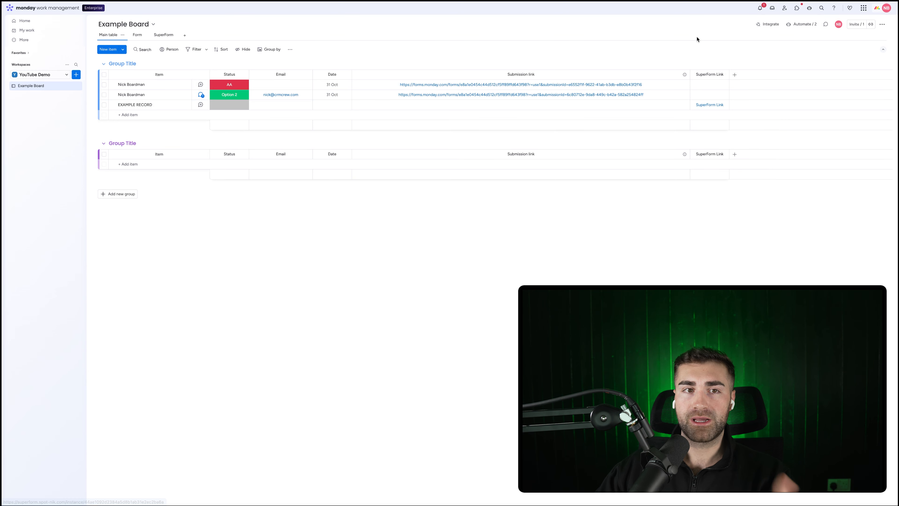
left_click(709, 105)
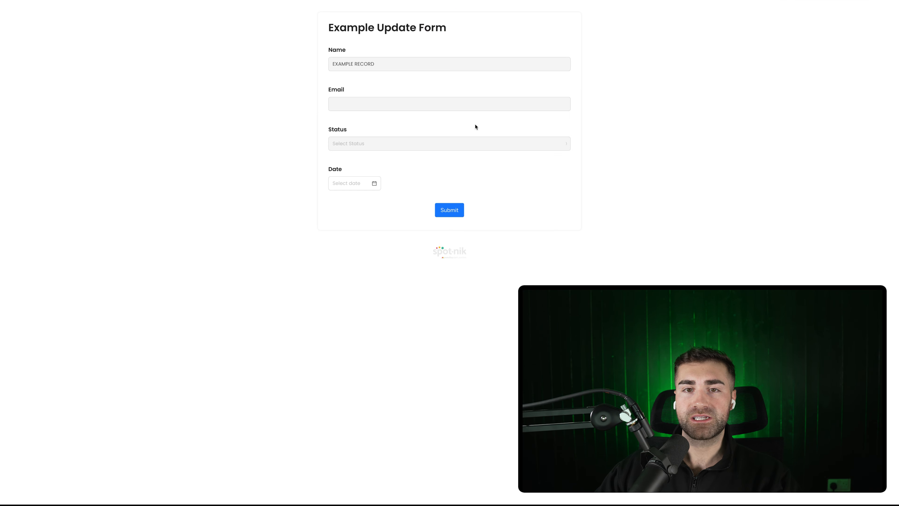
Step: Submit EXAMPLE RECORD's update form with status Option 2 and date 10/29/2025
left_click(363, 143)
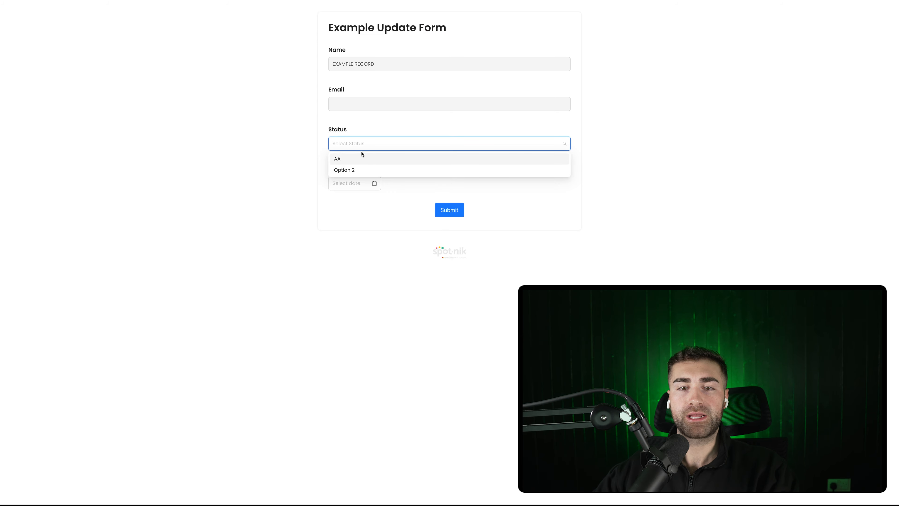
left_click(352, 133)
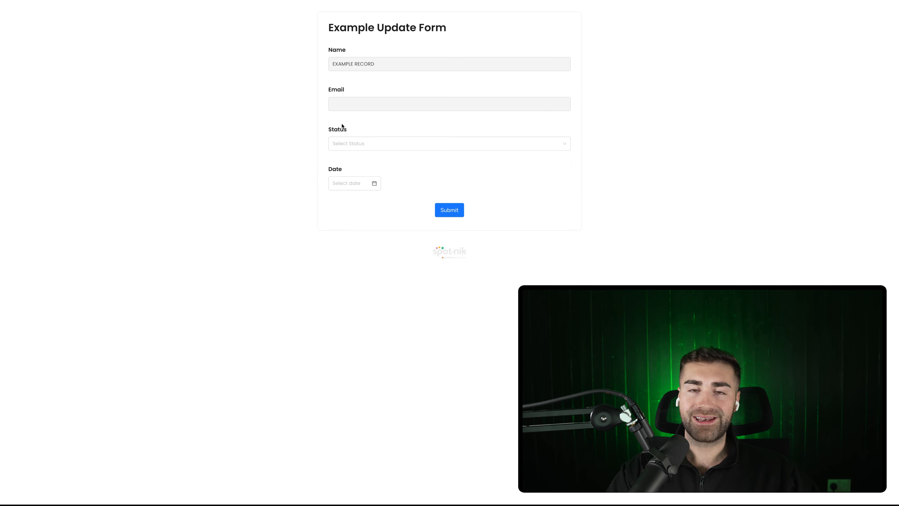
left_click(405, 139)
left_click(342, 168)
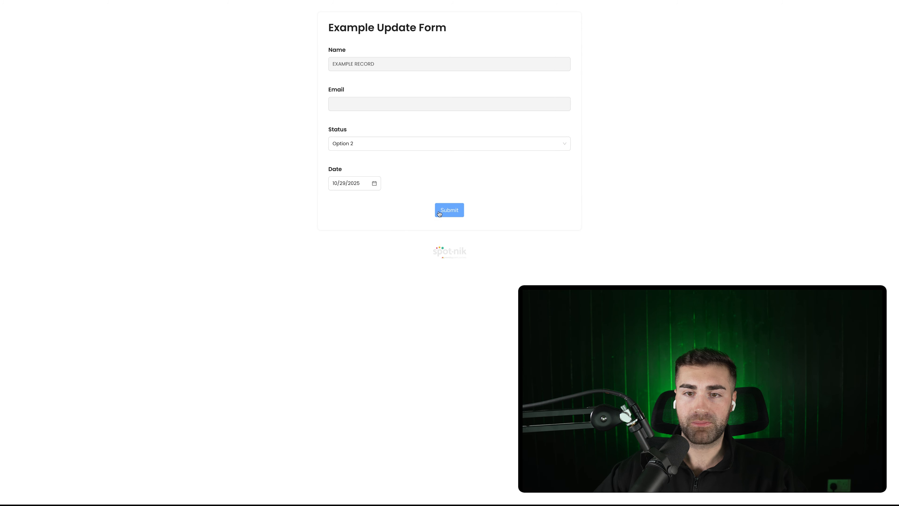
left_click(449, 210)
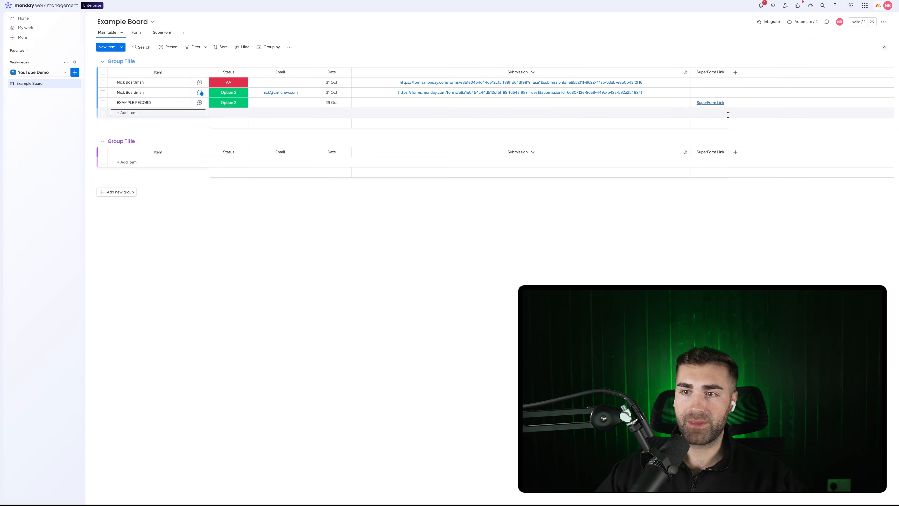
Step: Resubmit EXAMPLE RECORD's form with status changed to AA, then return to the SuperForm view
left_click(711, 103)
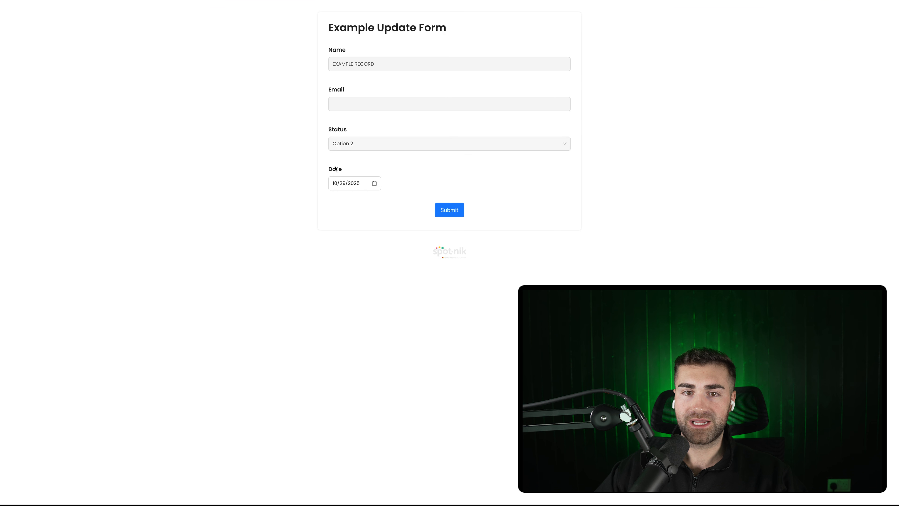
left_click(354, 144)
left_click(345, 157)
left_click(449, 210)
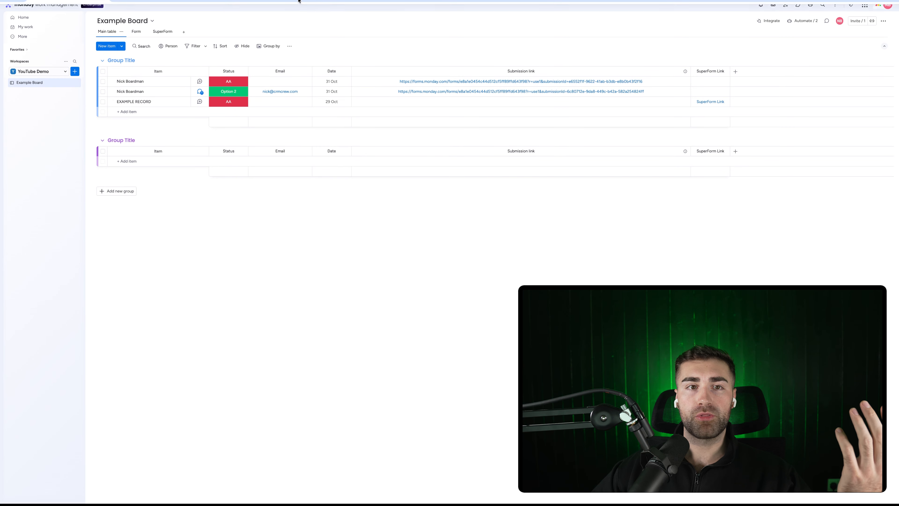
left_click(162, 35)
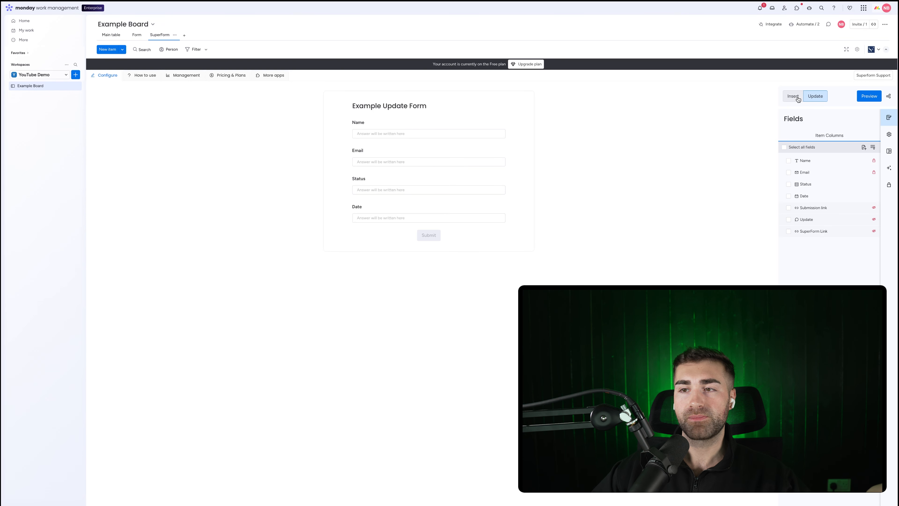
Step: Return to the Main table and open the first item's submission link in a new tab
left_click(184, 35)
mouse_move(207, 142)
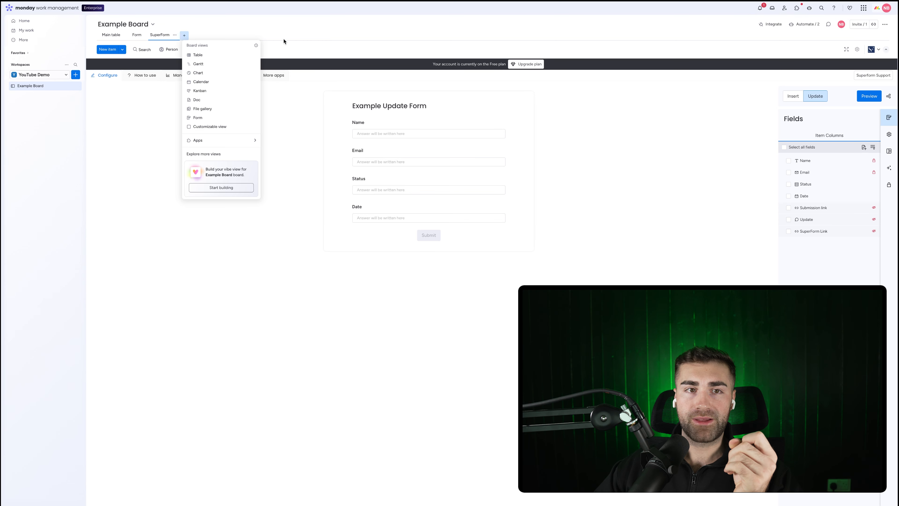
left_click(104, 39)
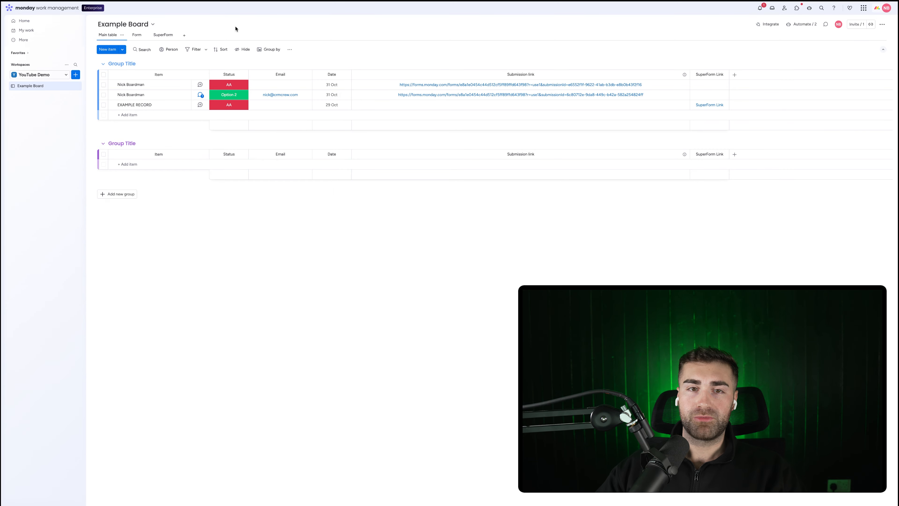
left_click(534, 85)
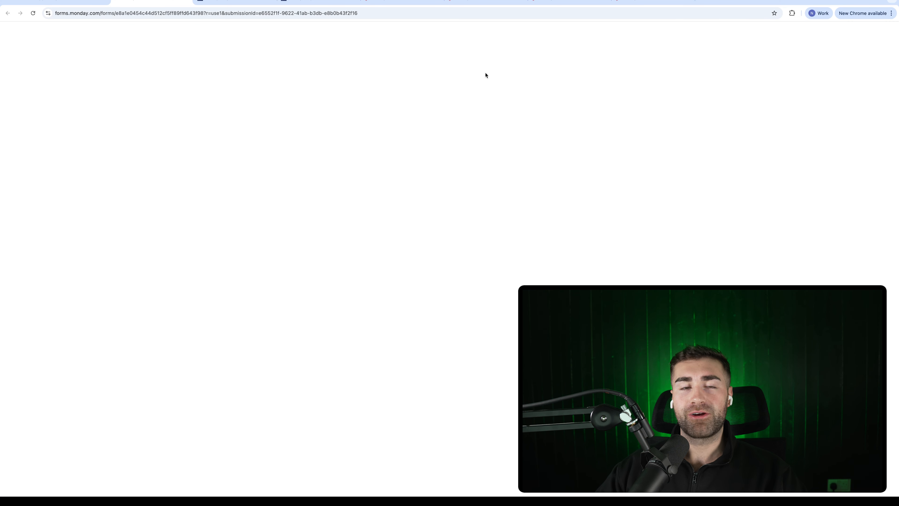